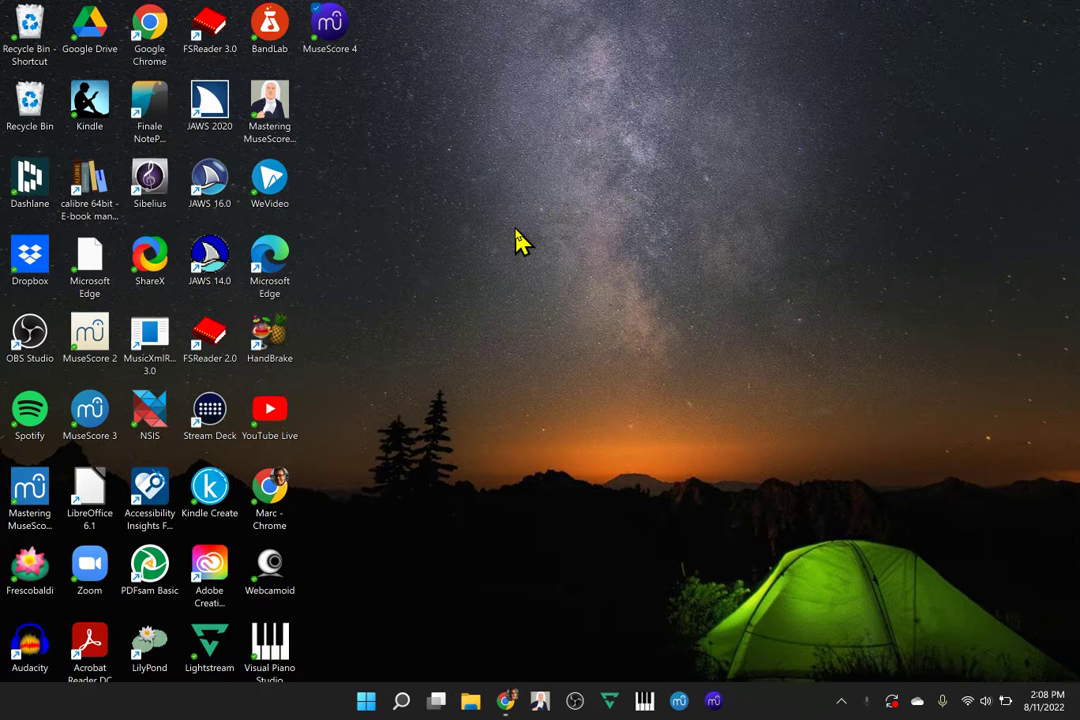
- Launch MuseScore 4 and move keyboard focus from the Home sidebar to the New score option
{"action": "left_click", "coordinate": [714, 703]}
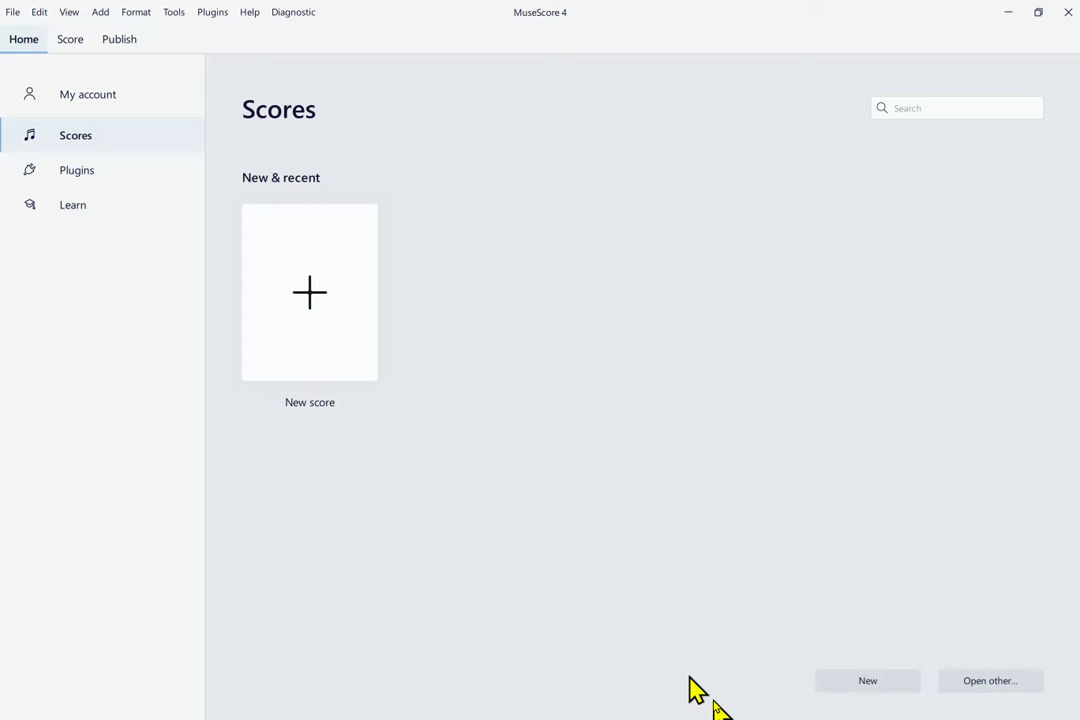
{"action": "key", "text": "Tab"}
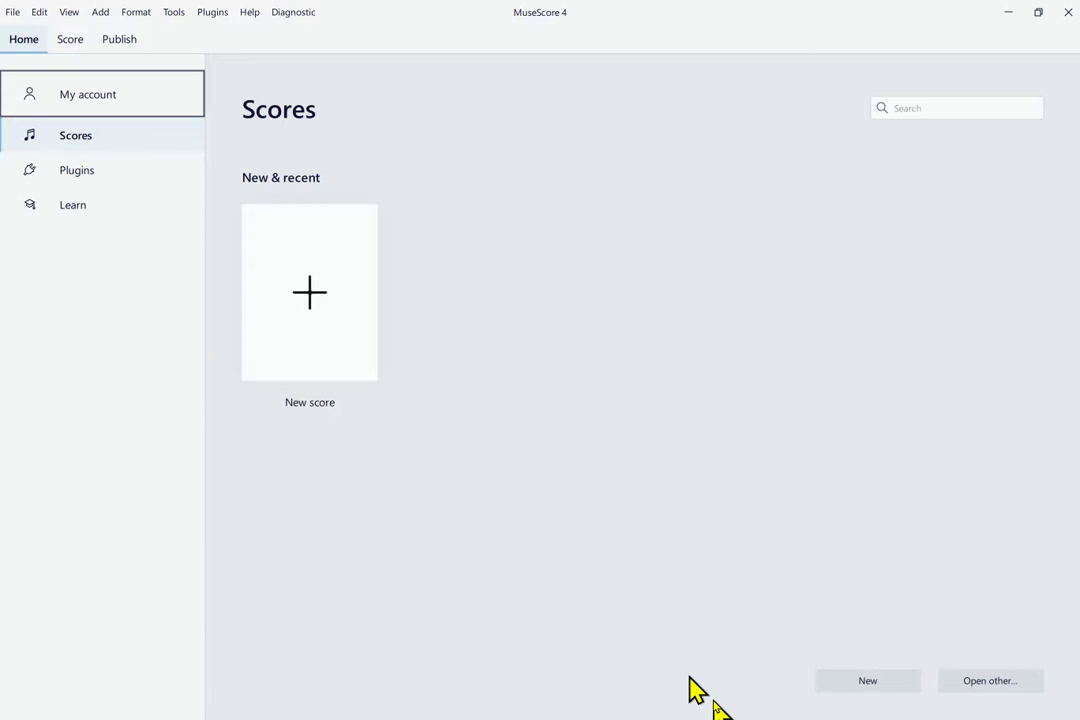
{"action": "key", "text": "Down"}
{"action": "key", "text": "Down"}
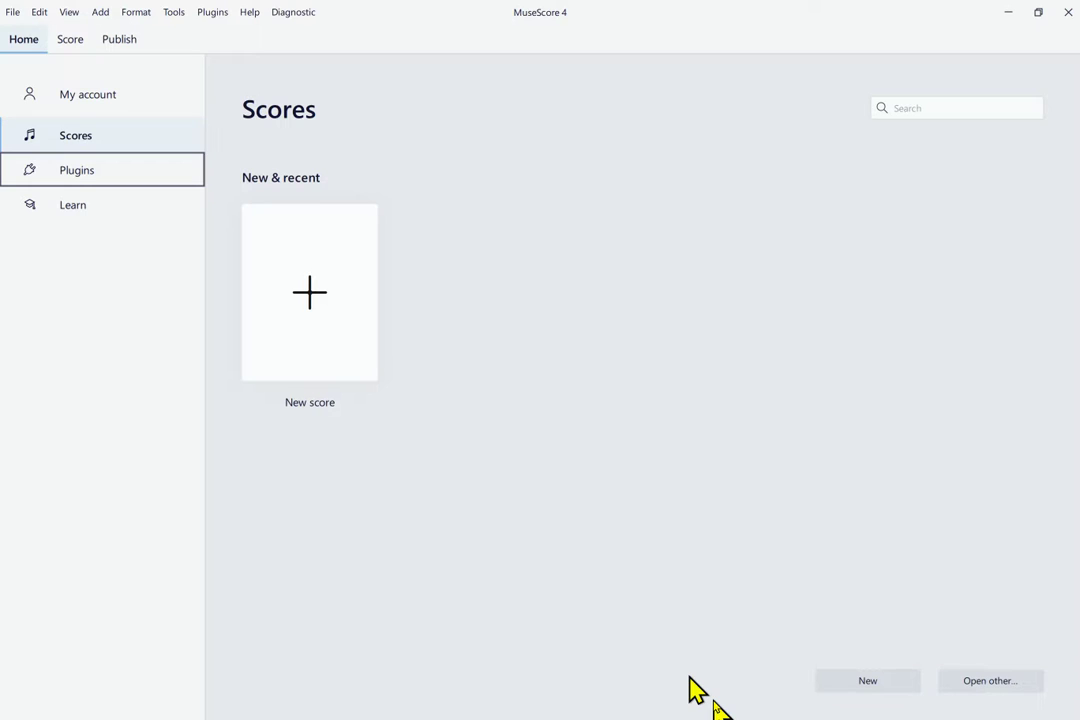
{"action": "key", "text": "Down"}
{"action": "key", "text": "Down"}
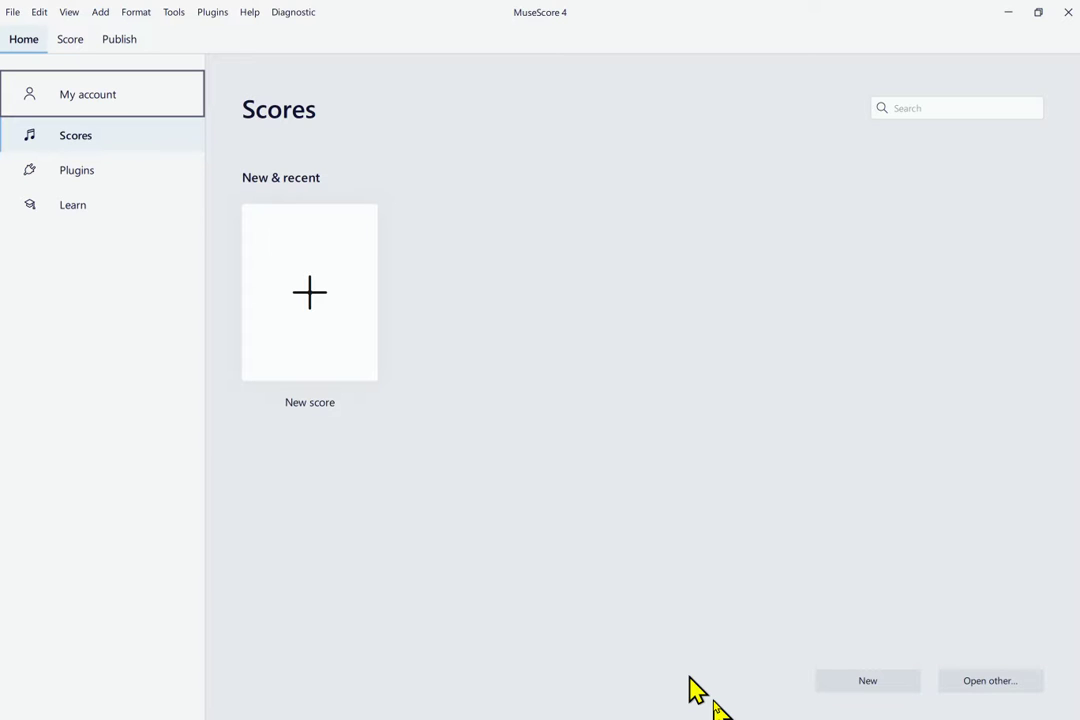
{"action": "key", "text": "Tab"}
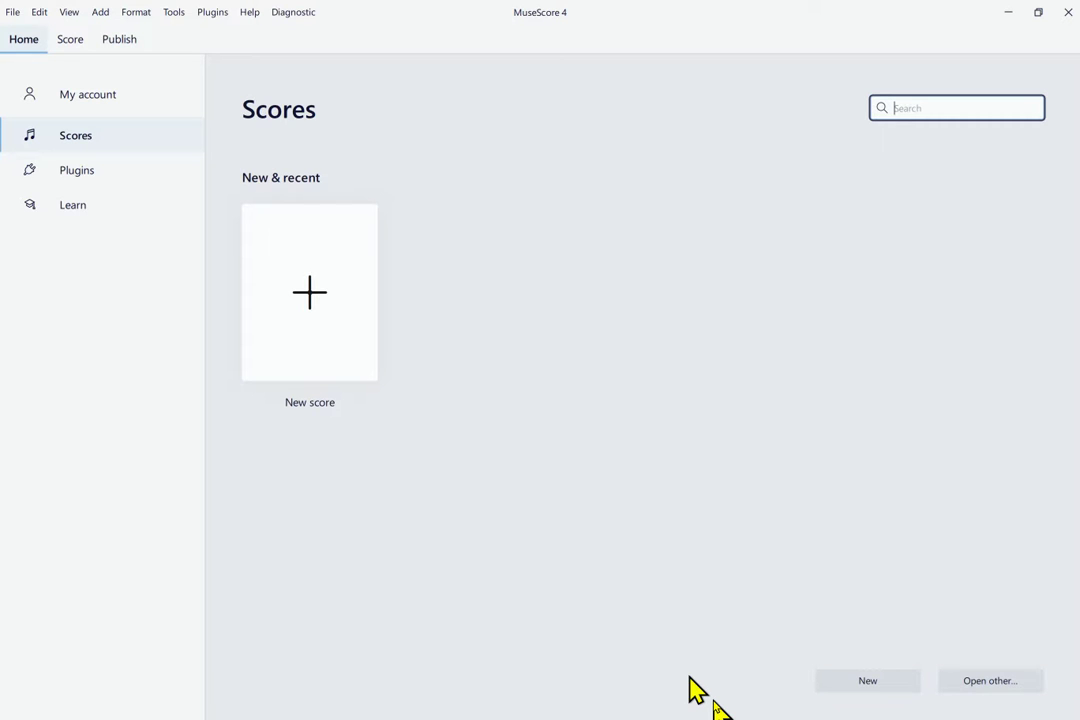
{"action": "key", "text": "Tab"}
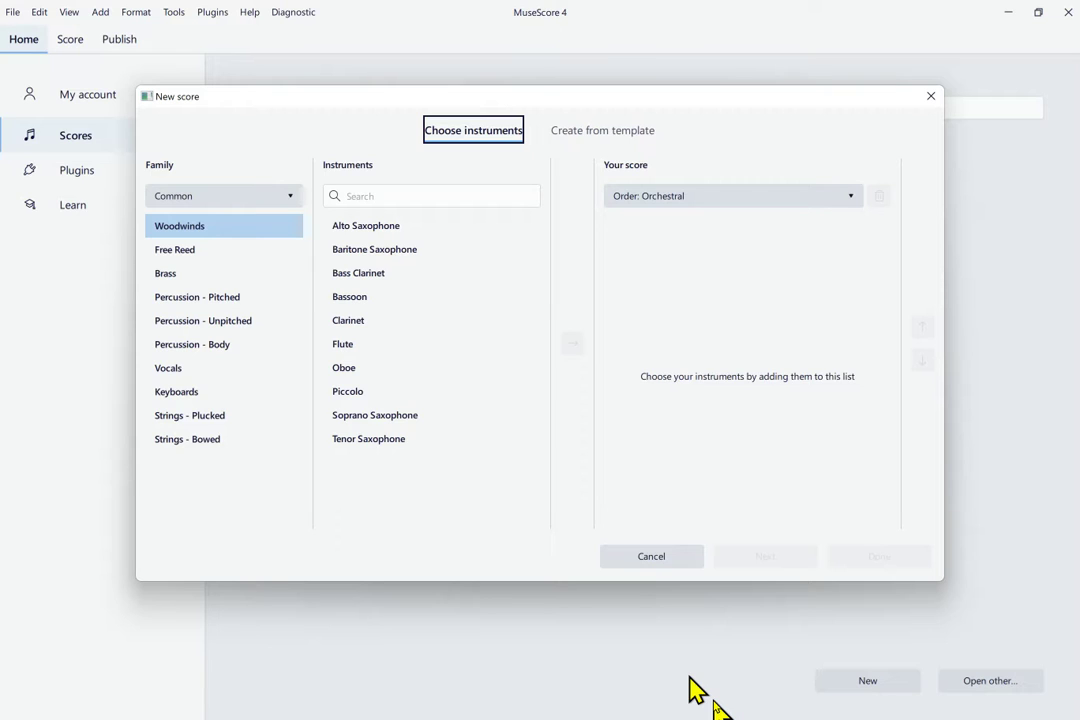
- Move keyboard focus on to the Create from template option
{"action": "key", "text": "Tab"}
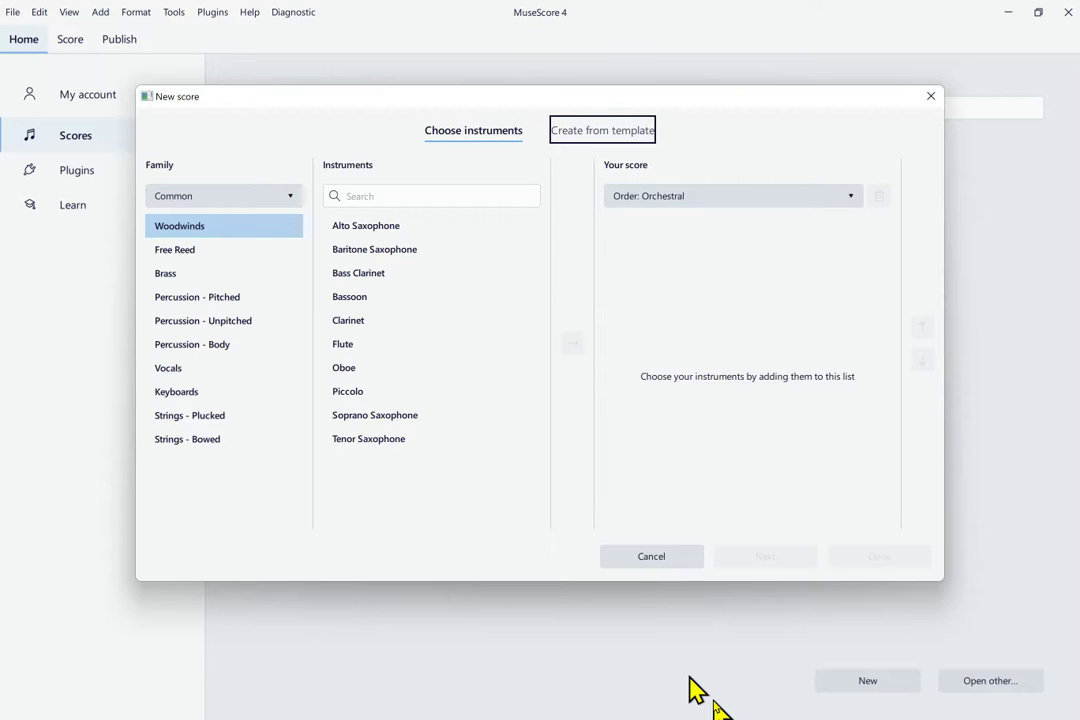
{"action": "key", "text": "shift+Tab"}
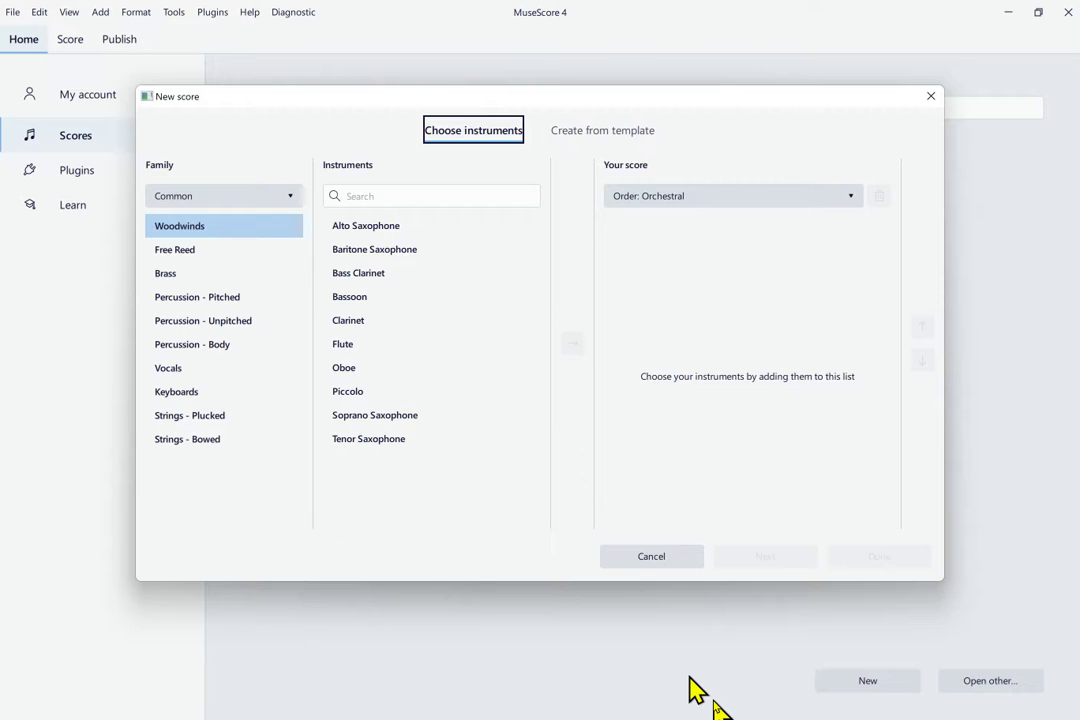
{"action": "key", "text": "Tab"}
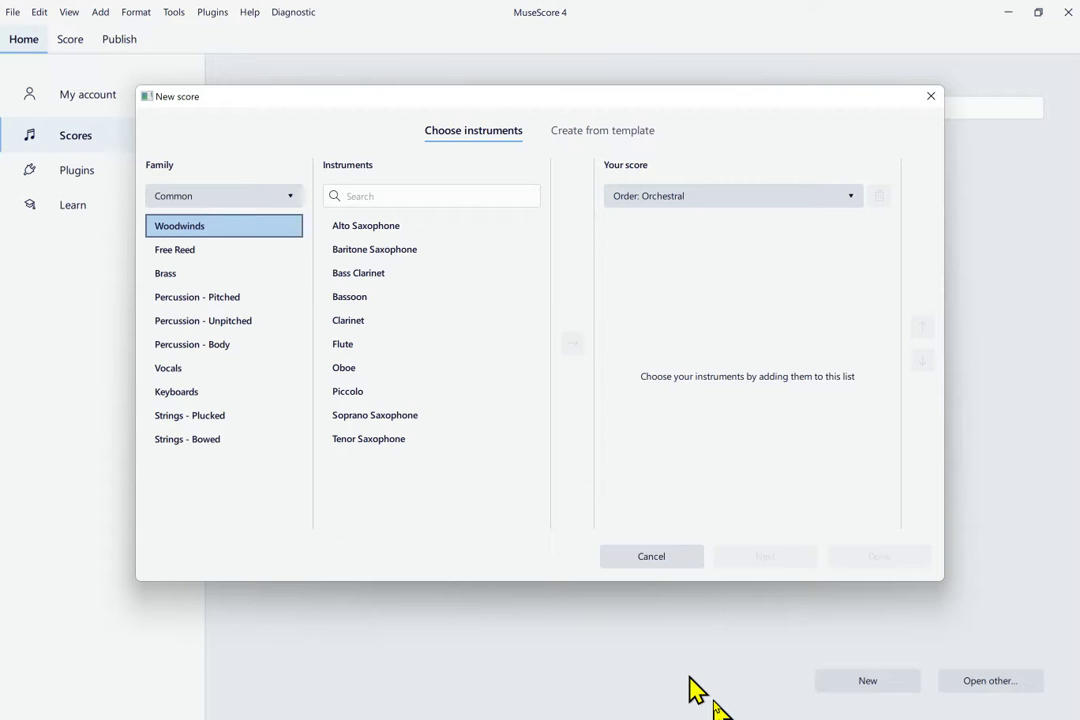
- Step through the instrument families from Free Reed to Strings - Bowed, then focus the Common filter
{"action": "key", "text": "Down"}
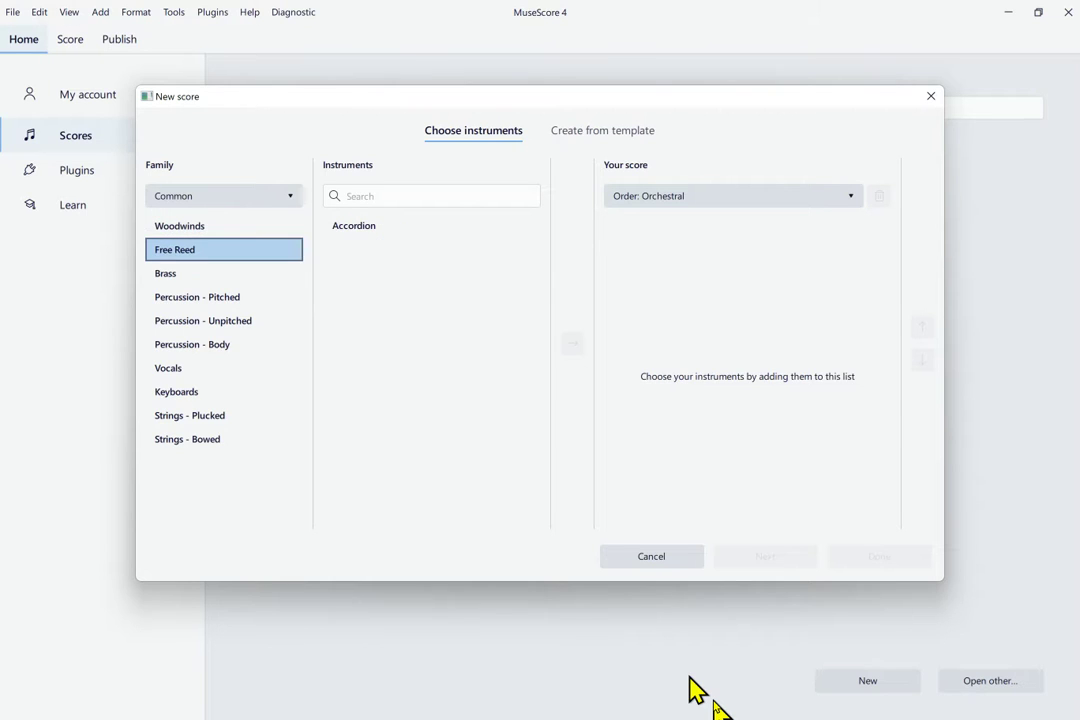
{"action": "key", "text": "Down"}
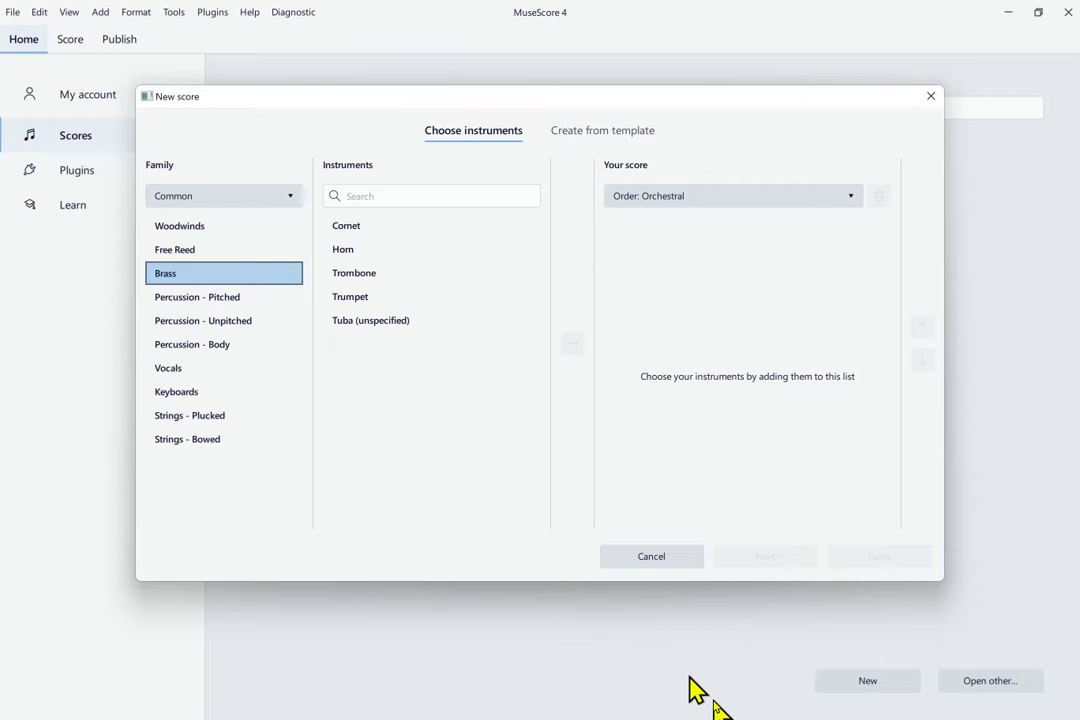
{"action": "key", "text": "Down"}
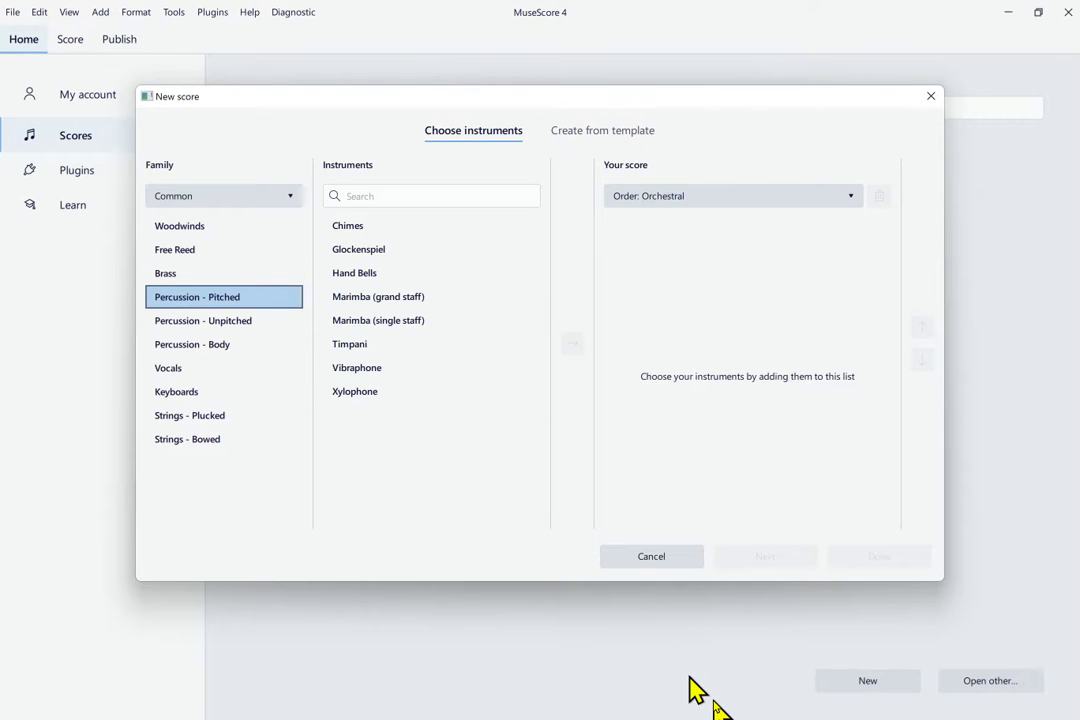
{"action": "key", "text": "Down"}
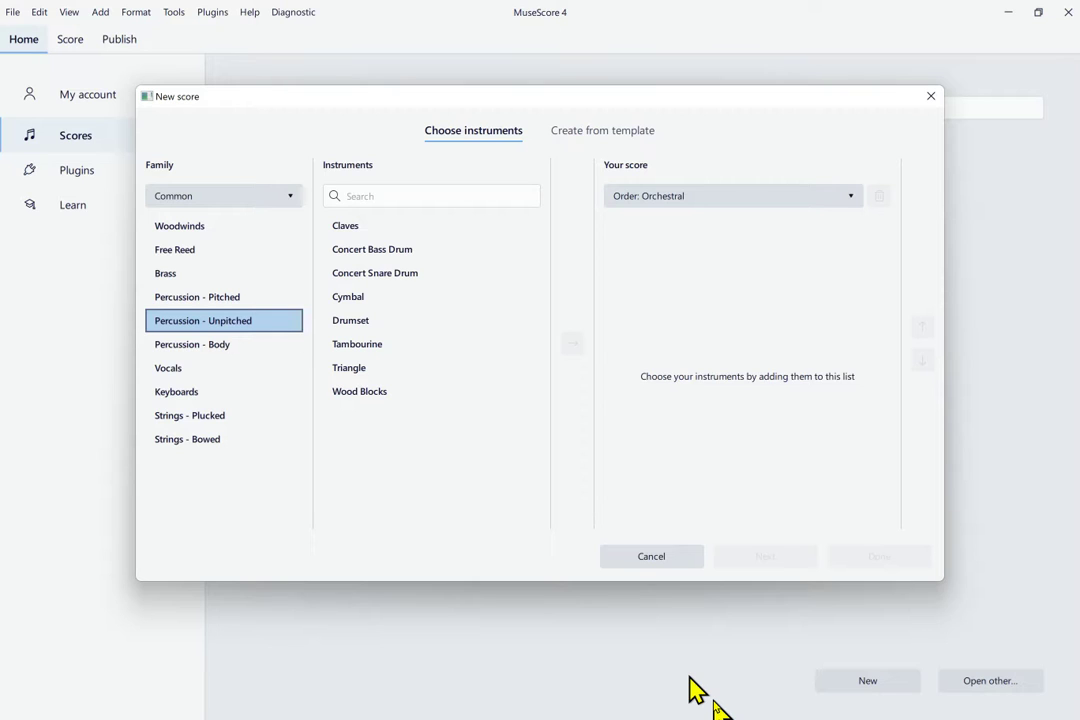
{"action": "key", "text": "Down"}
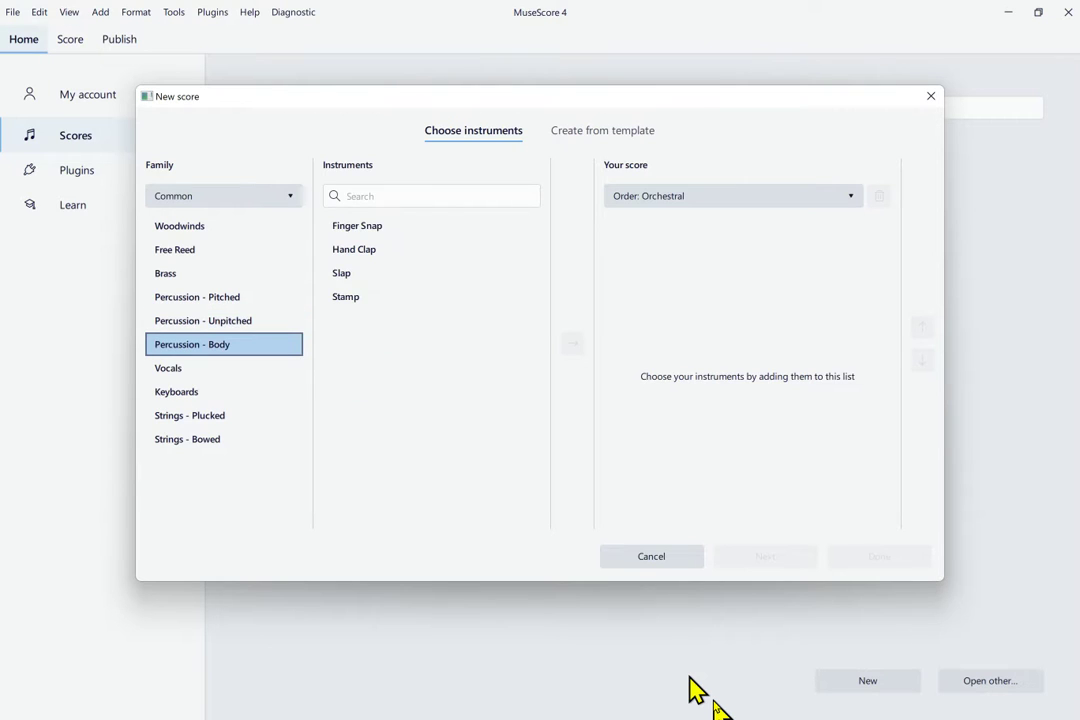
{"action": "key", "text": "Down"}
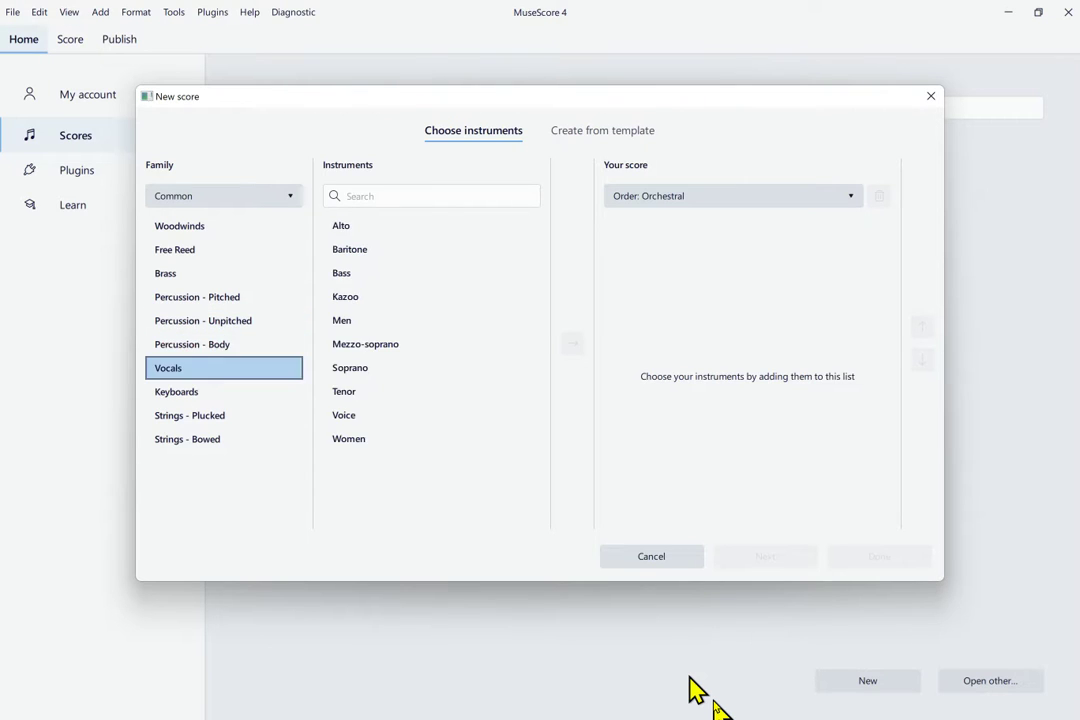
{"action": "key", "text": "Down"}
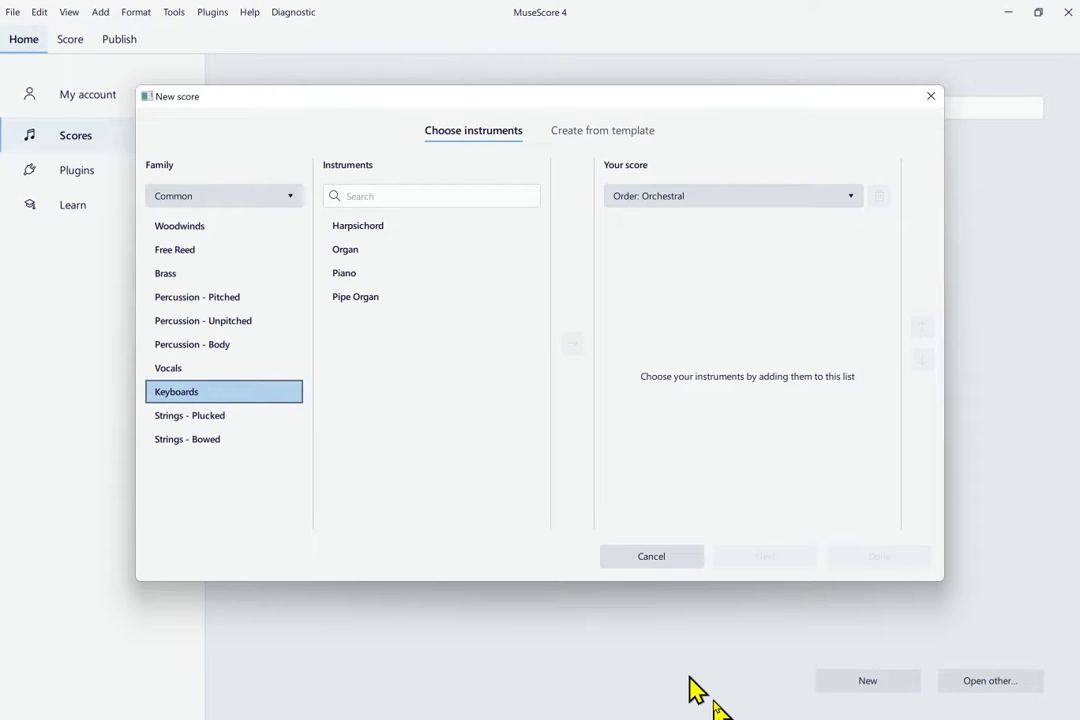
{"action": "key", "text": "Down"}
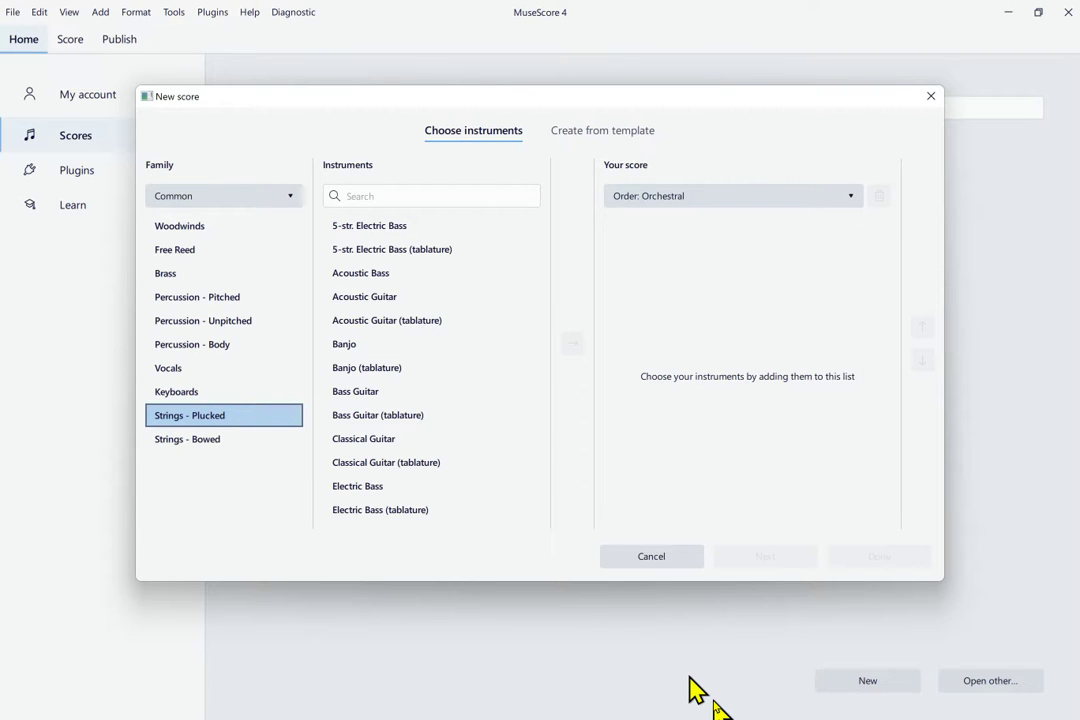
{"action": "key", "text": "Down"}
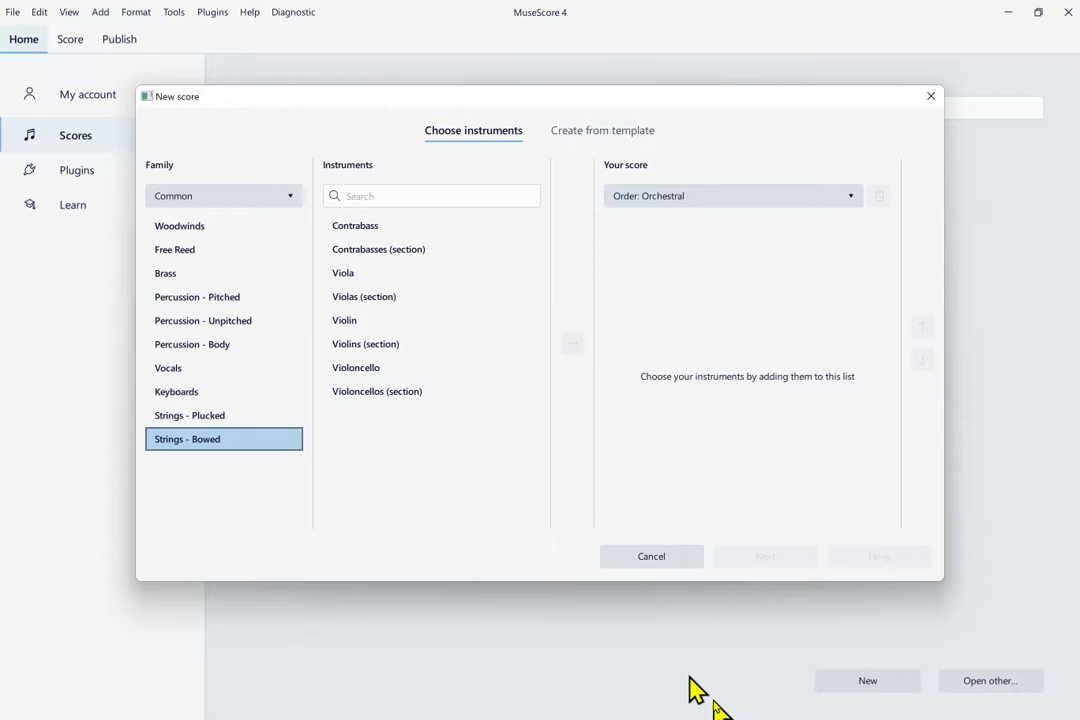
{"action": "key", "text": "shift+Tab"}
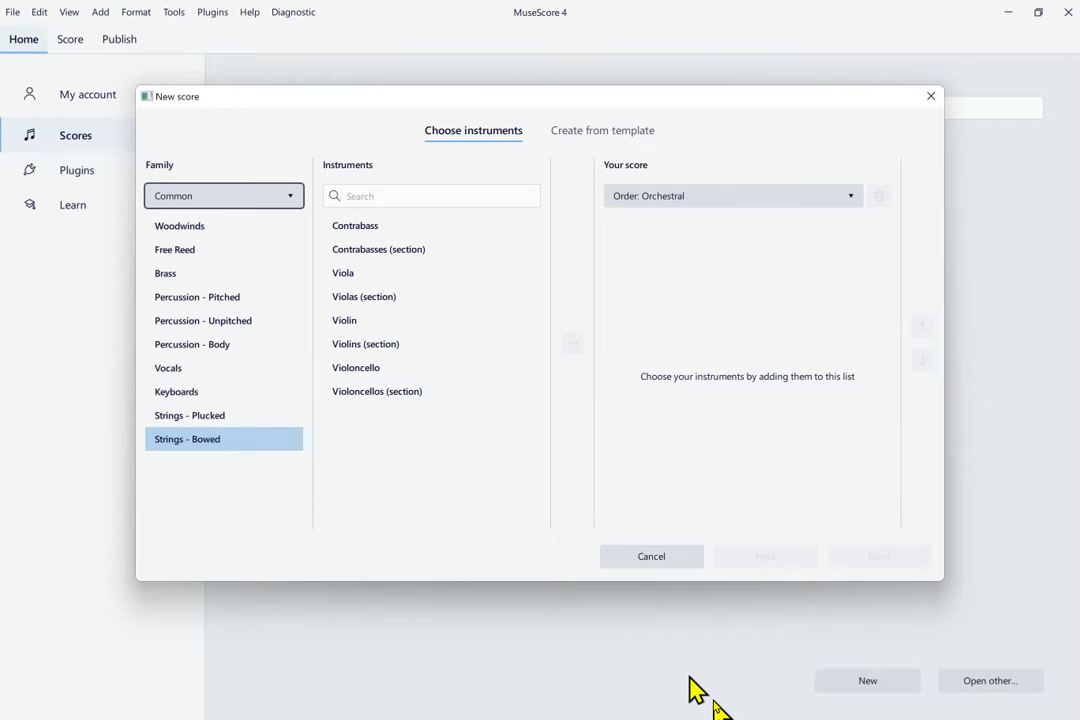
- Return to the Woodwinds family and focus the instrument search field
{"action": "key", "text": "Tab"}
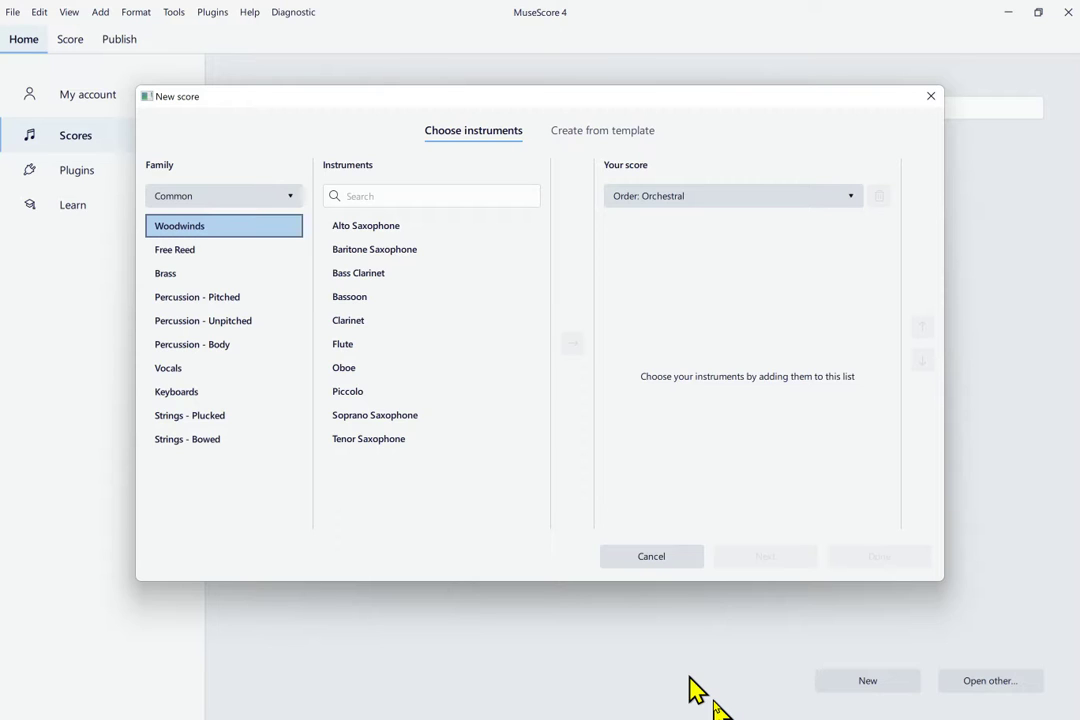
{"action": "key", "text": "Tab"}
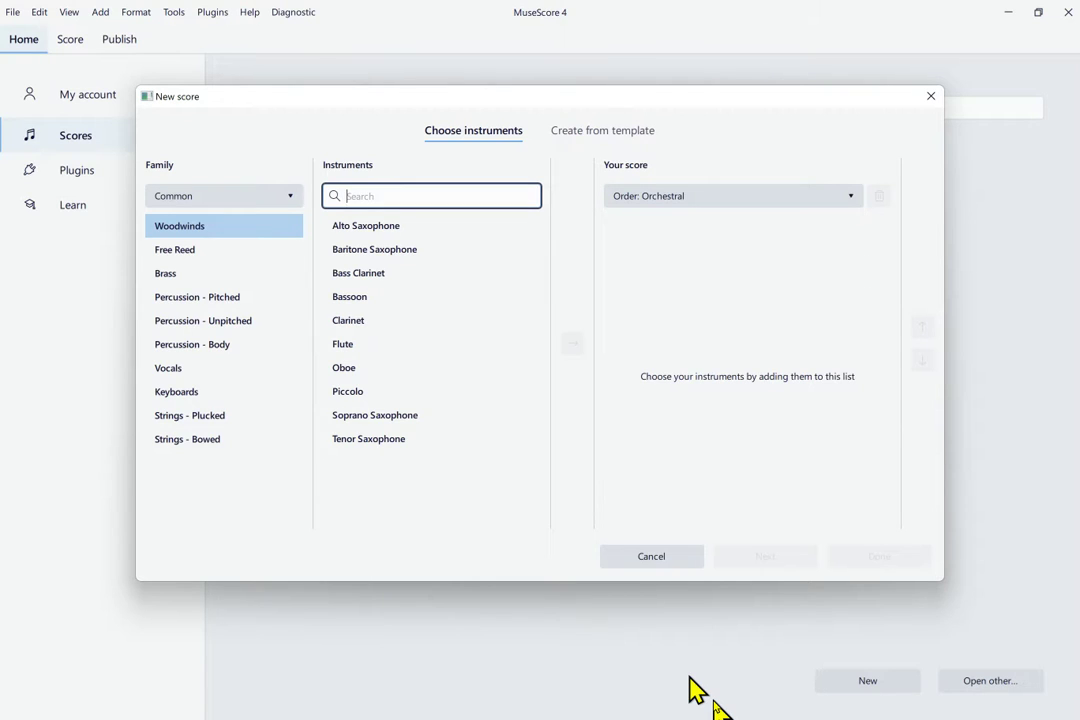
- Select Clarinet in the Woodwinds list and add Clarinet in B♭ to the score
{"action": "key", "text": "Tab"}
{"action": "key", "text": "Down"}
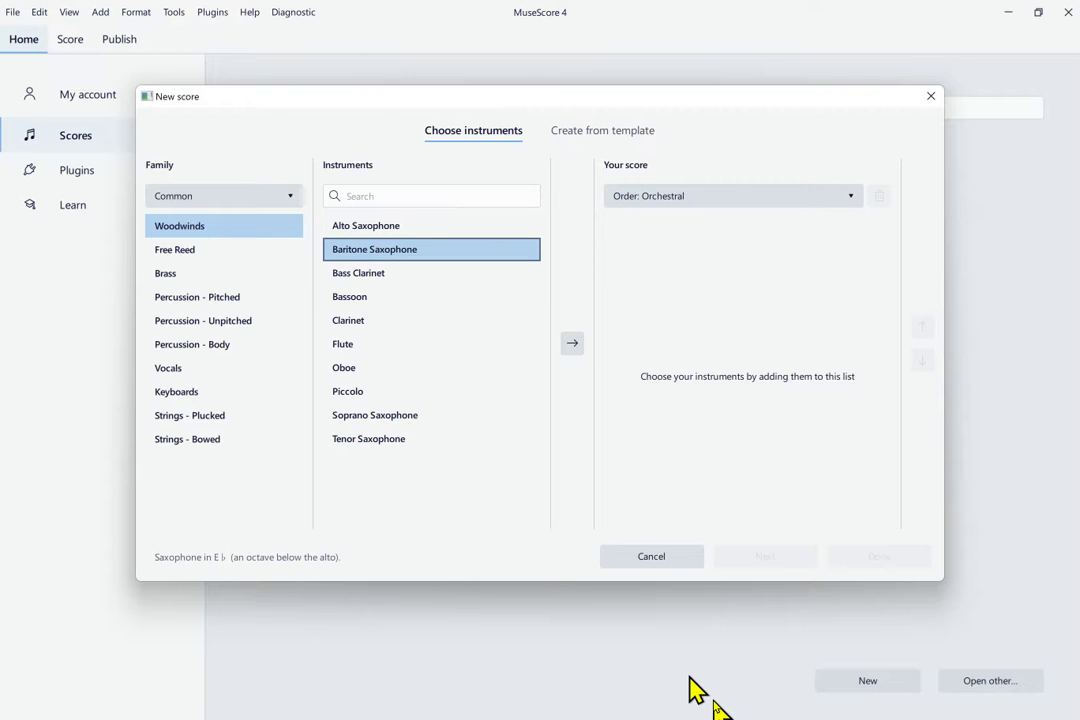
{"action": "key", "text": "Down"}
{"action": "key", "text": "Down"}
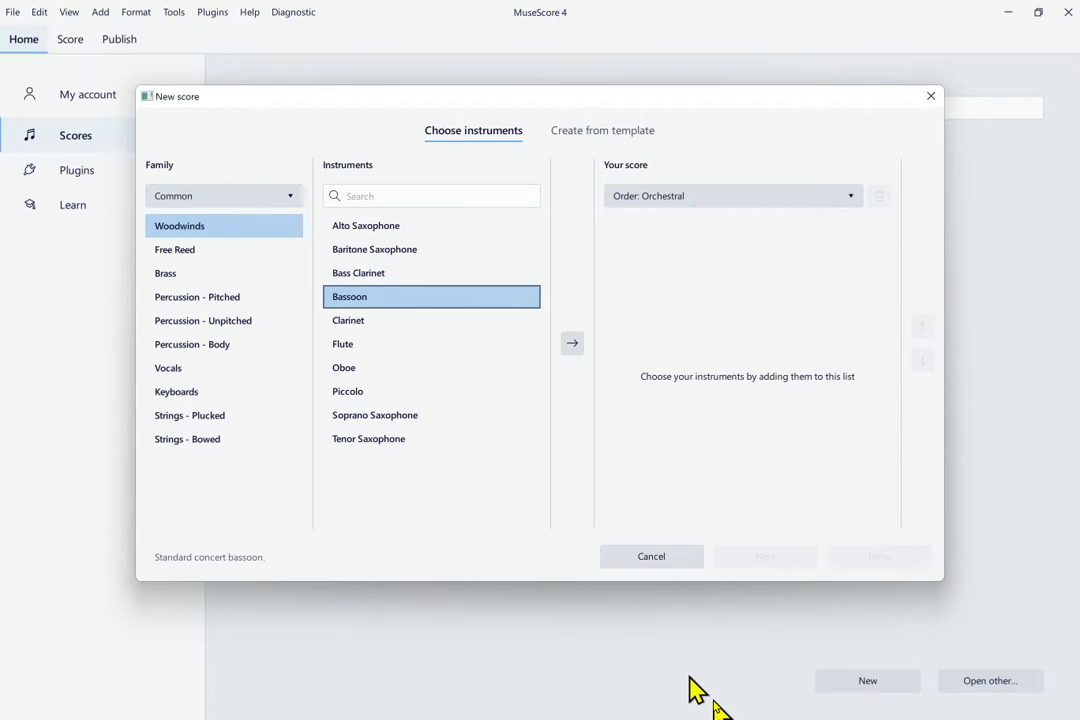
{"action": "key", "text": "Down"}
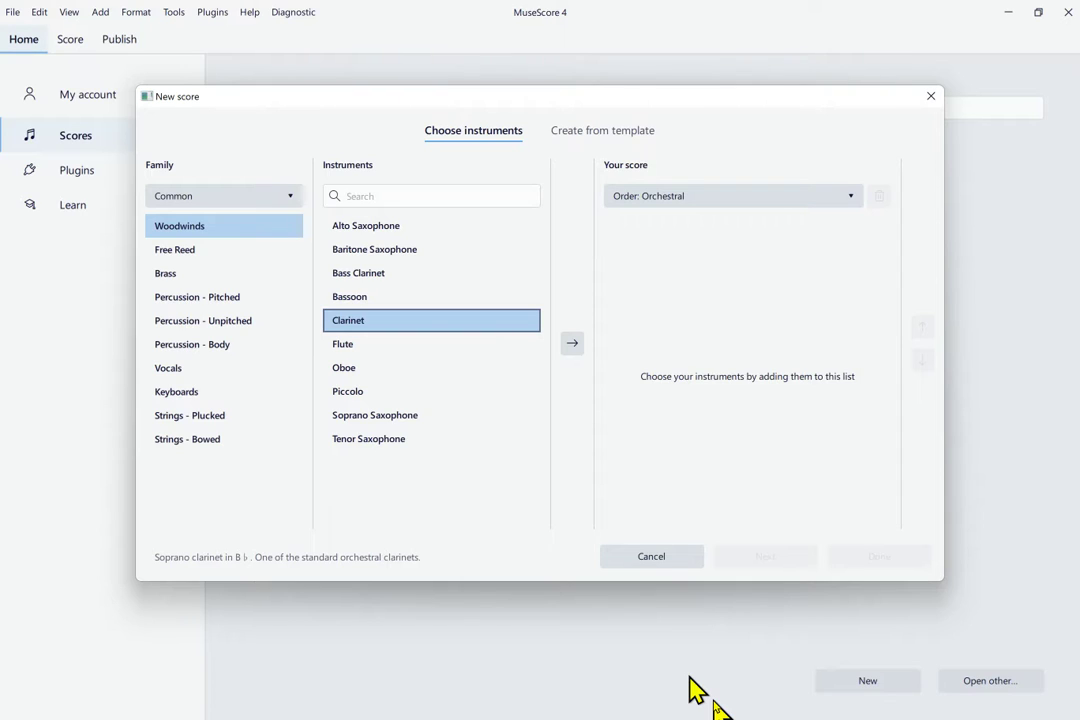
{"action": "key", "text": "Tab"}
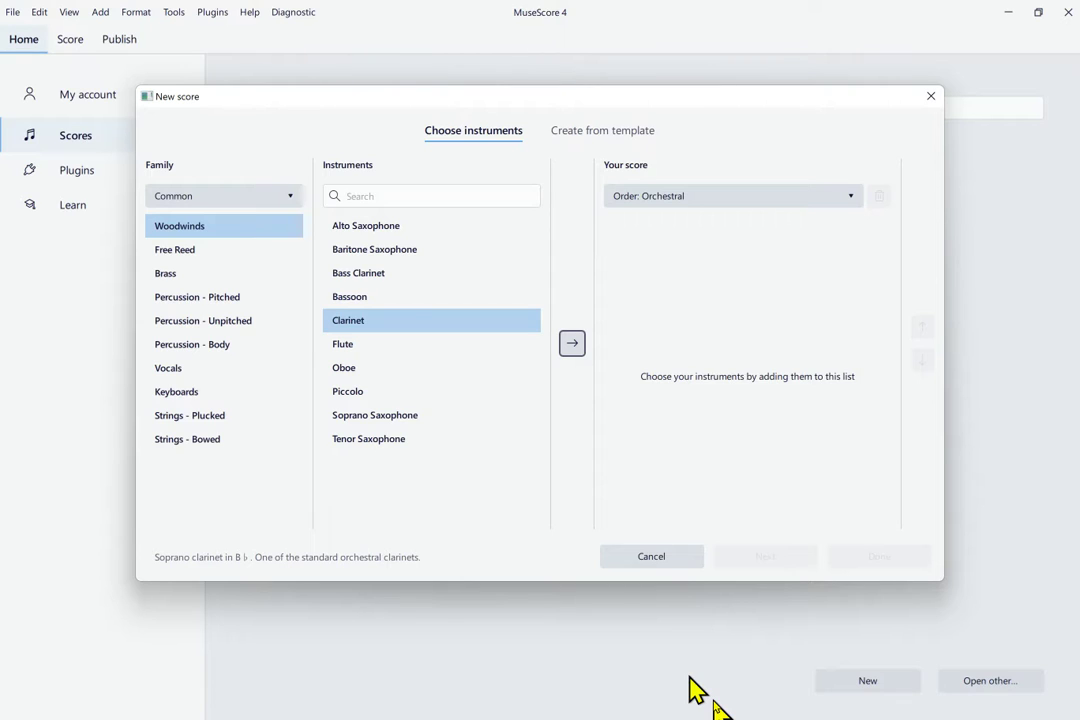
{"action": "key", "text": "Return"}
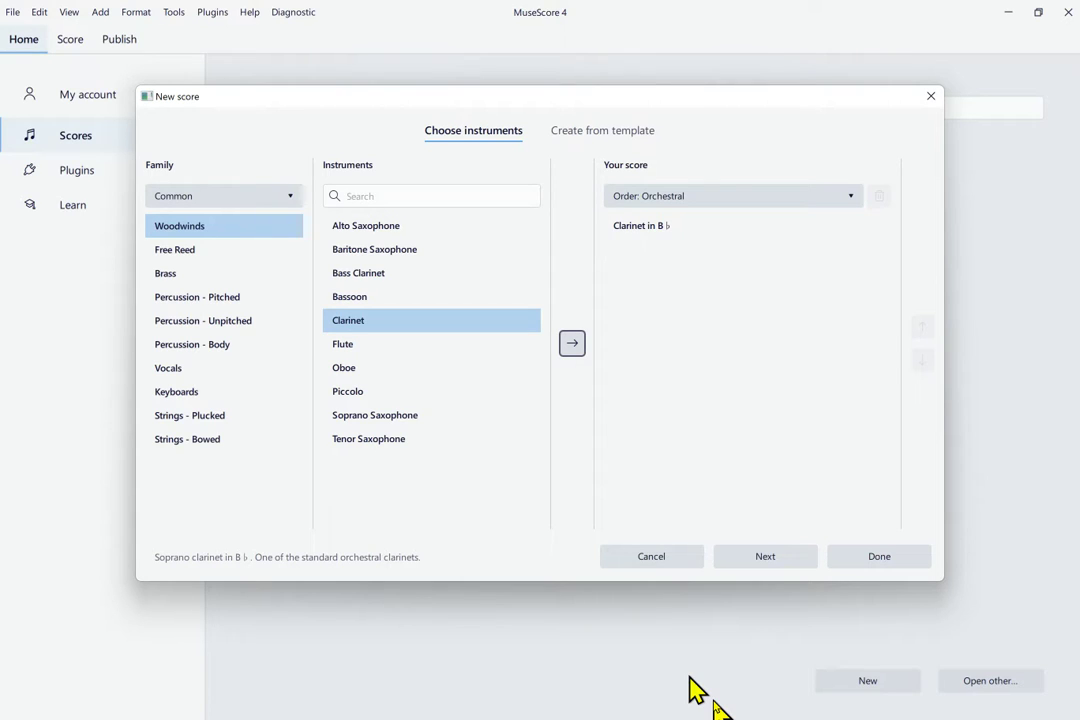
- Go back to the Family list and browse down the families toward Keyboards
{"action": "key", "text": "shift+Tab"}
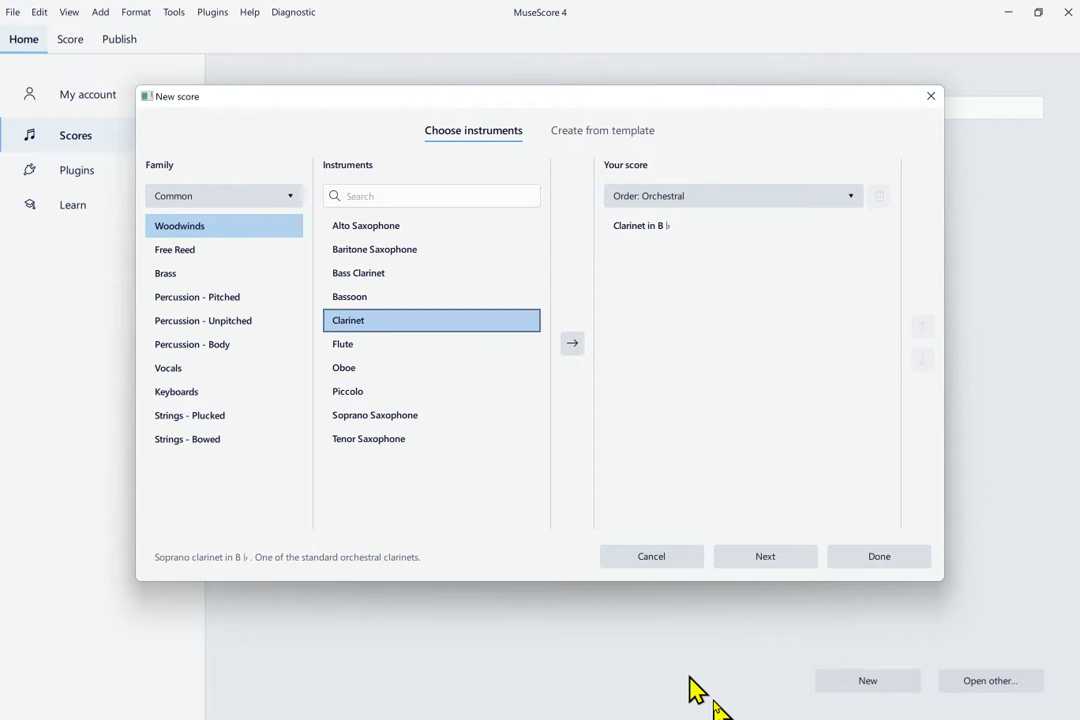
{"action": "key", "text": "shift+Tab"}
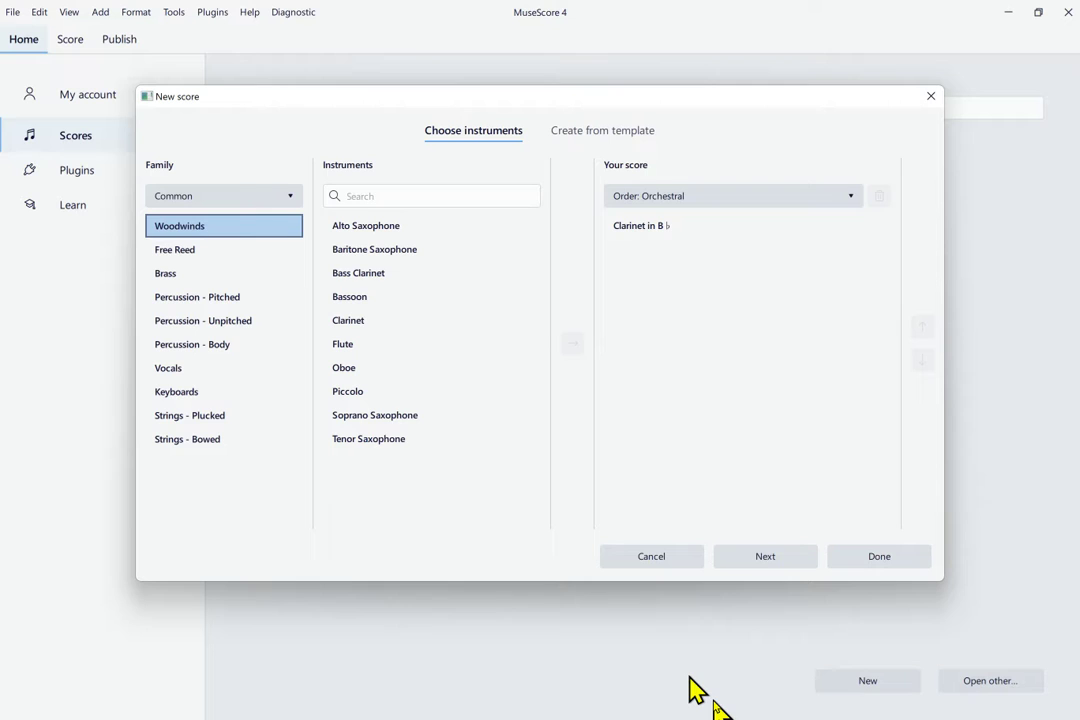
{"action": "key", "text": "Down"}
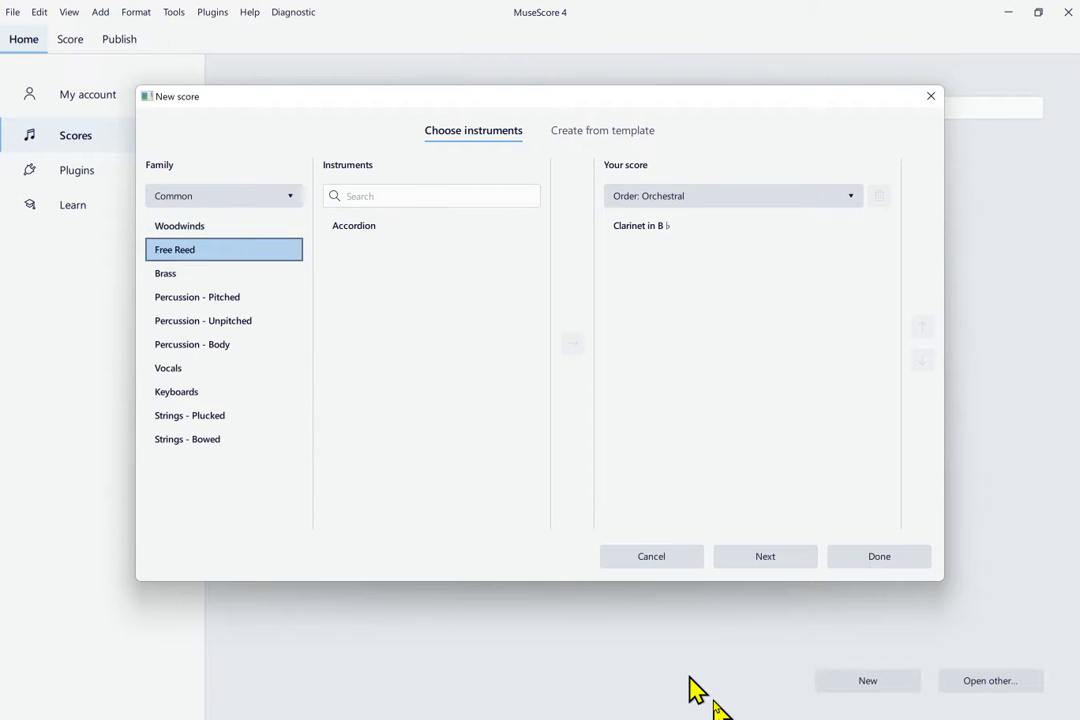
{"action": "key", "text": "Down"}
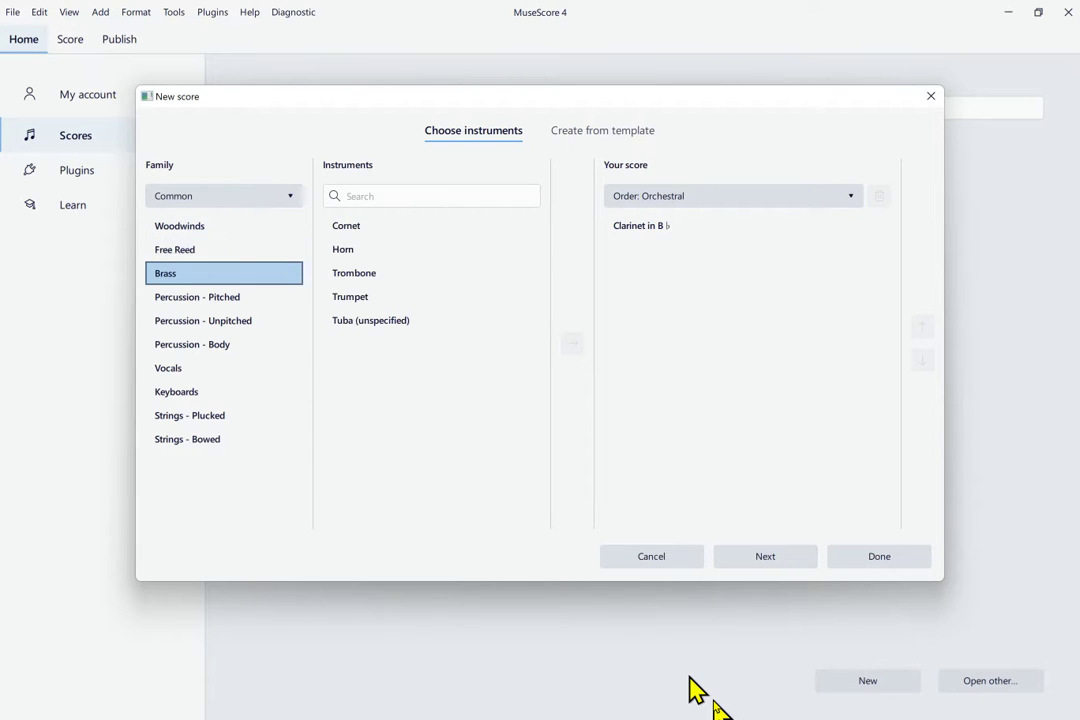
{"action": "key", "text": "Down"}
{"action": "key", "text": "Down"}
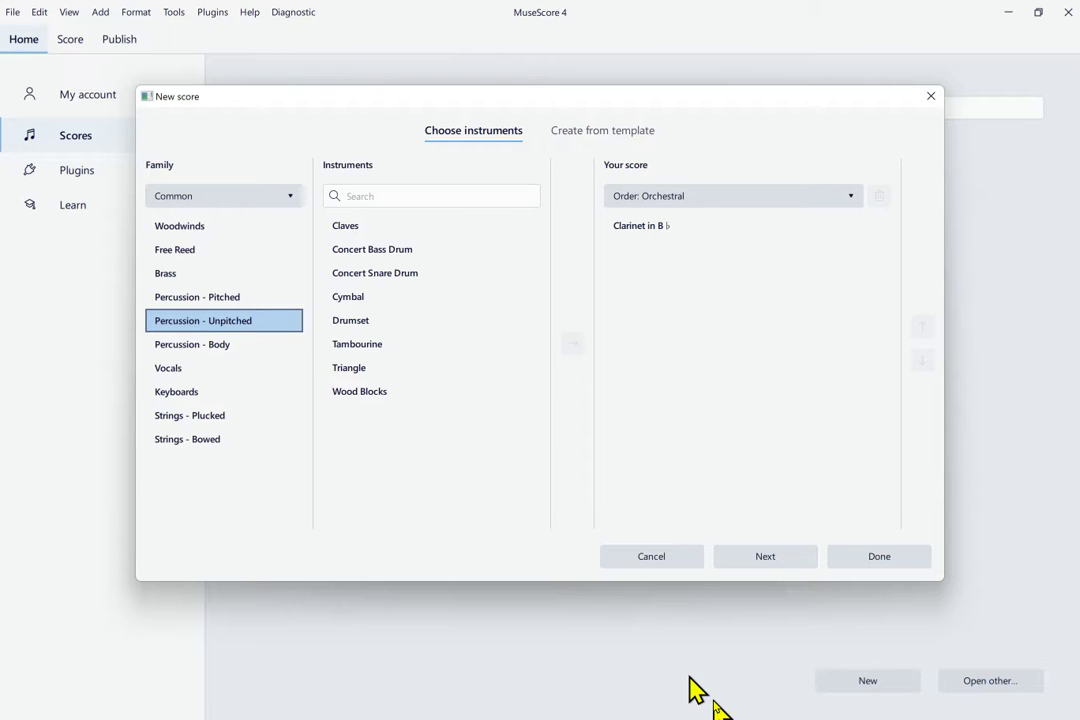
{"action": "key", "text": "Down"}
{"action": "key", "text": "Down"}
{"action": "key", "text": "Down"}
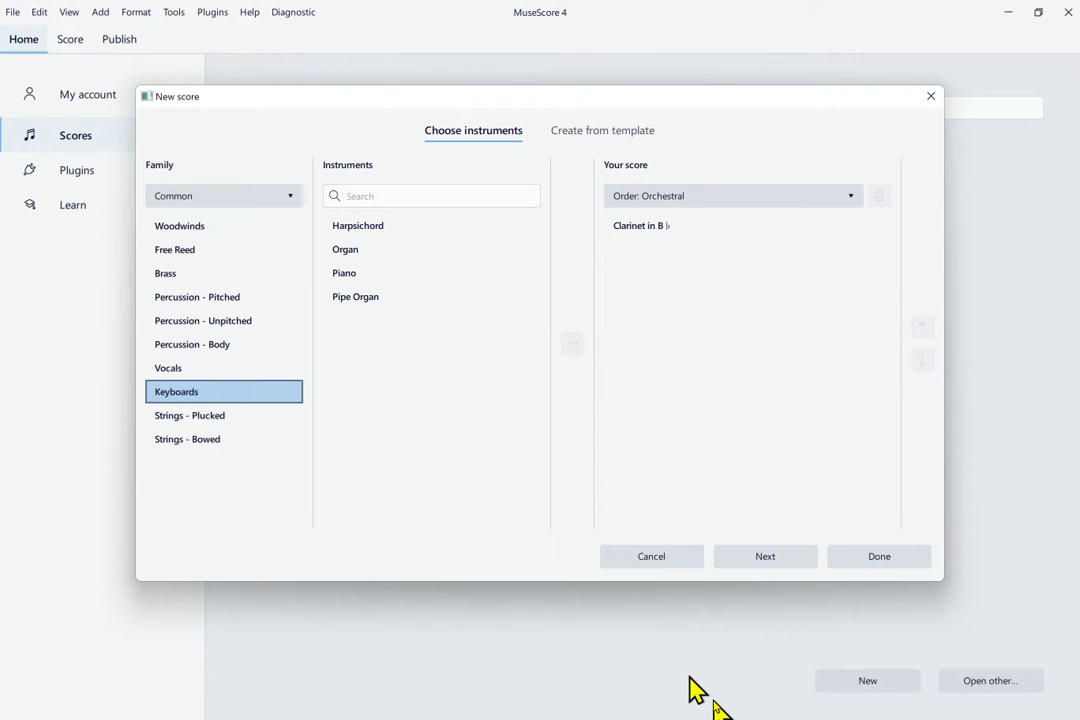
{"action": "key", "text": "Tab"}
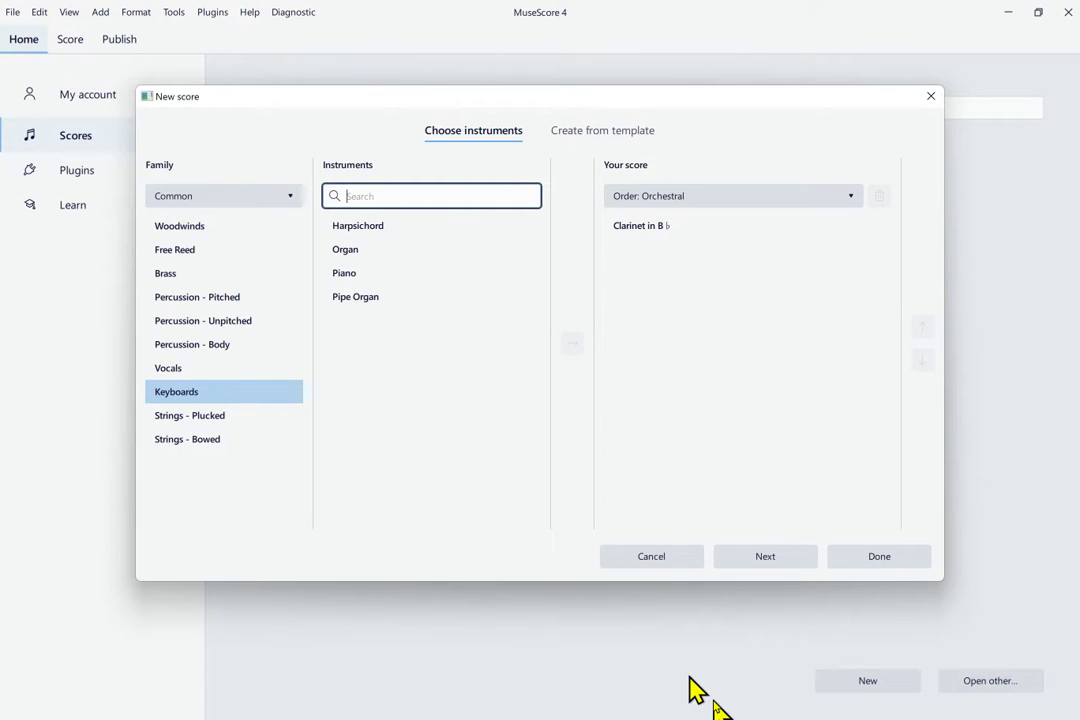
- Select Piano in the Keyboards list and add it to the score below Clarinet in B♭
{"action": "key", "text": "Tab"}
{"action": "key", "text": "Down"}
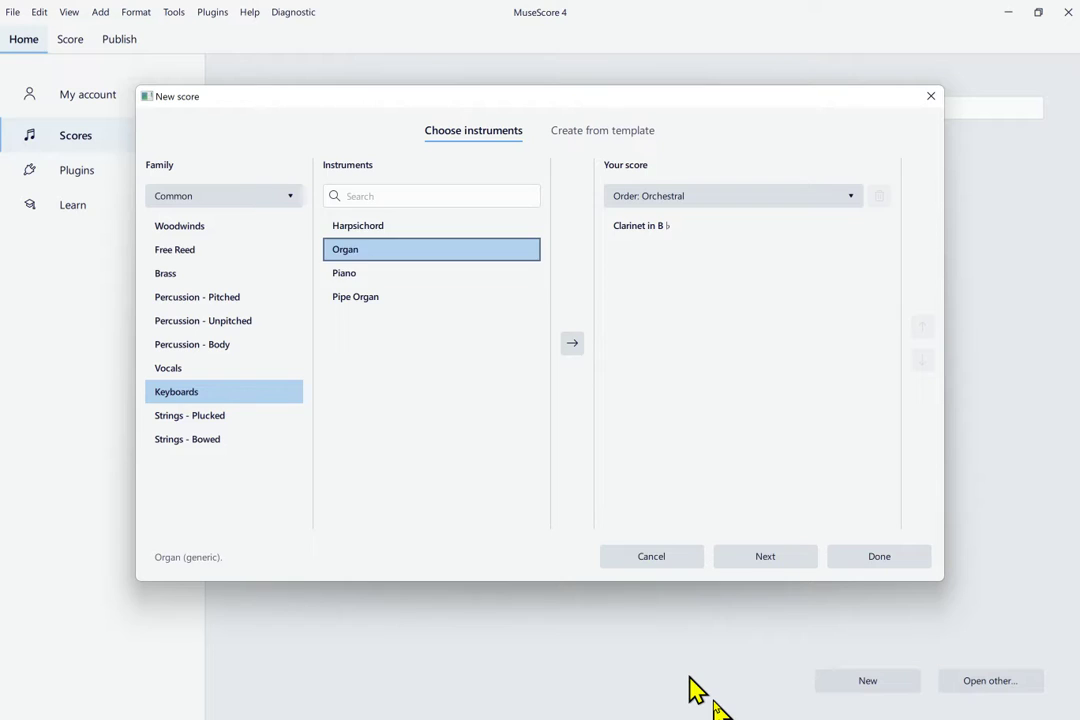
{"action": "key", "text": "Down"}
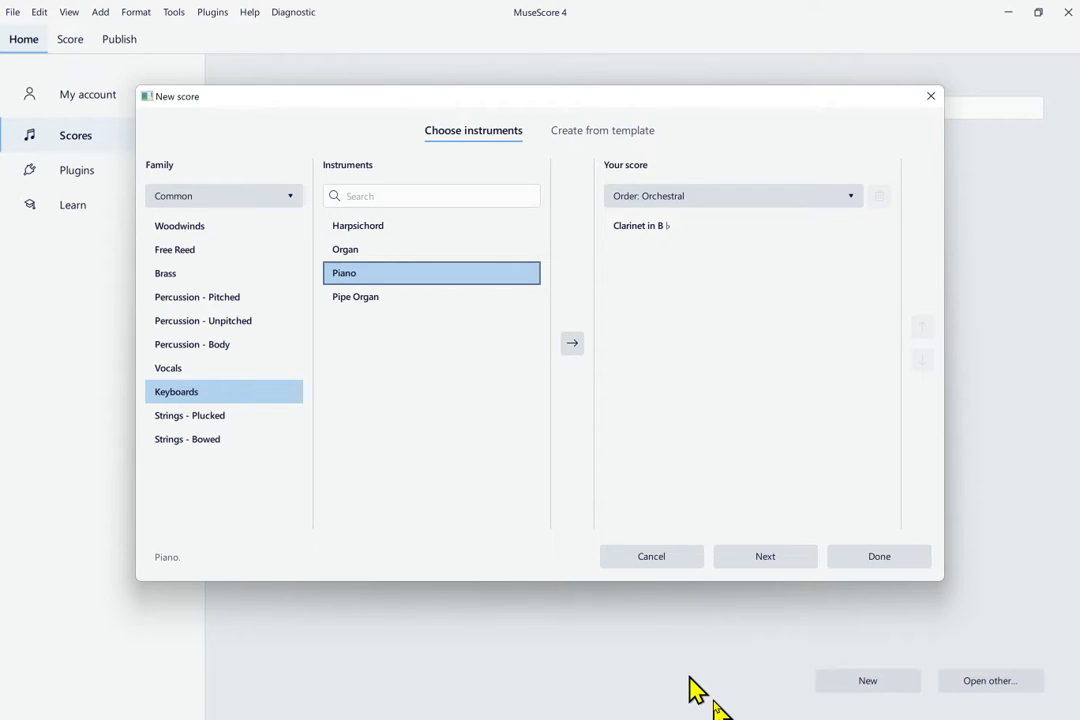
{"action": "key", "text": "Return"}
{"action": "key", "text": "Tab"}
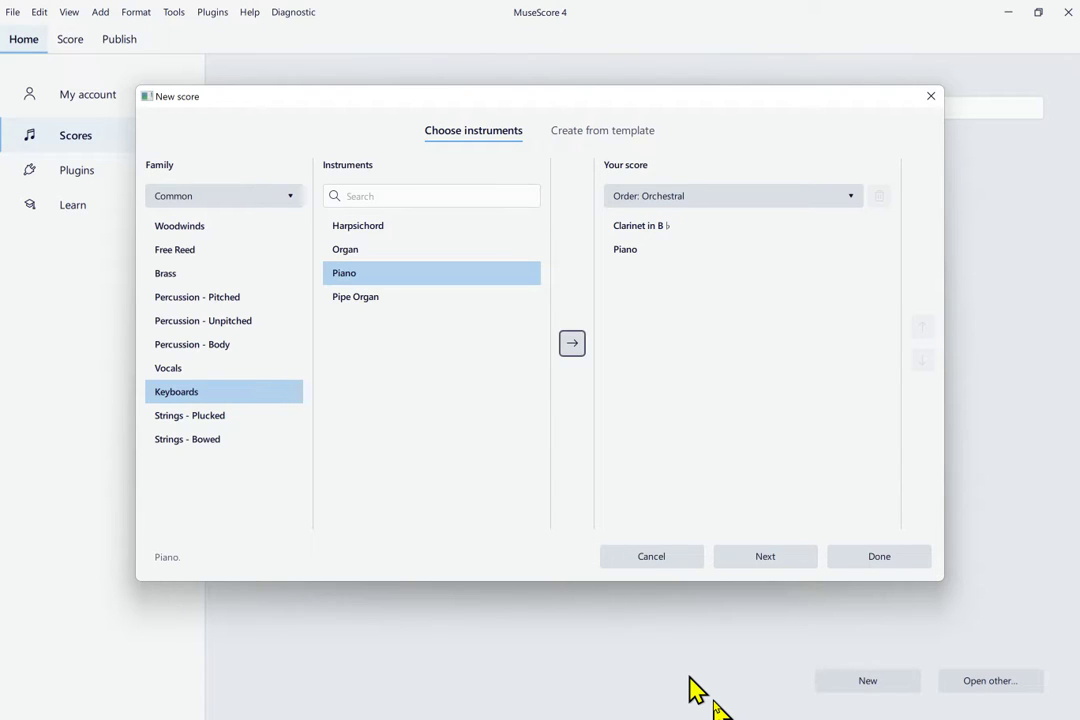
{"action": "key", "text": "Tab"}
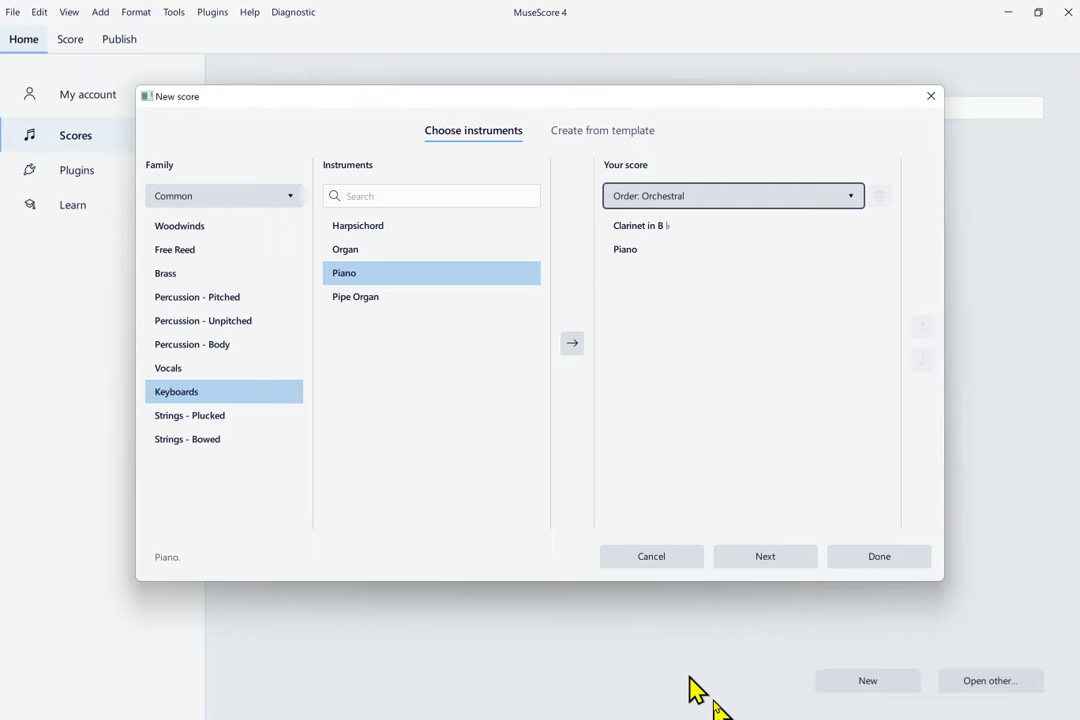
- Advance with Next to the Additional score information page (C major, 4/4, tempo 120, 32 measures)
{"action": "key", "text": "Tab"}
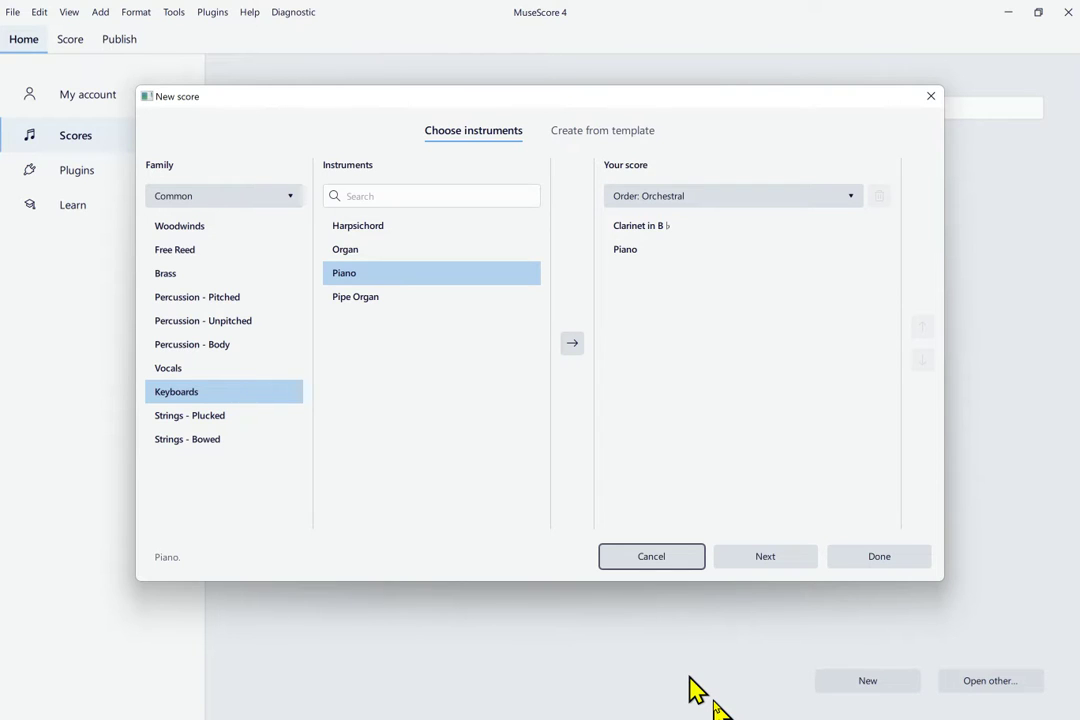
{"action": "key", "text": "Tab"}
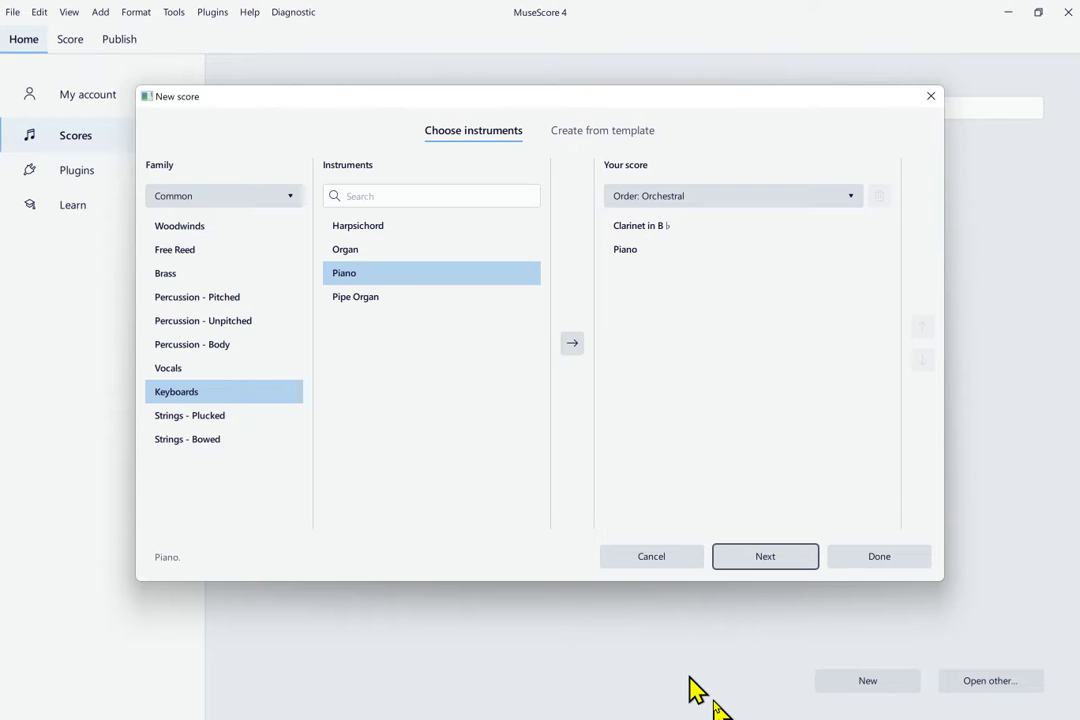
{"action": "key", "text": "Return"}
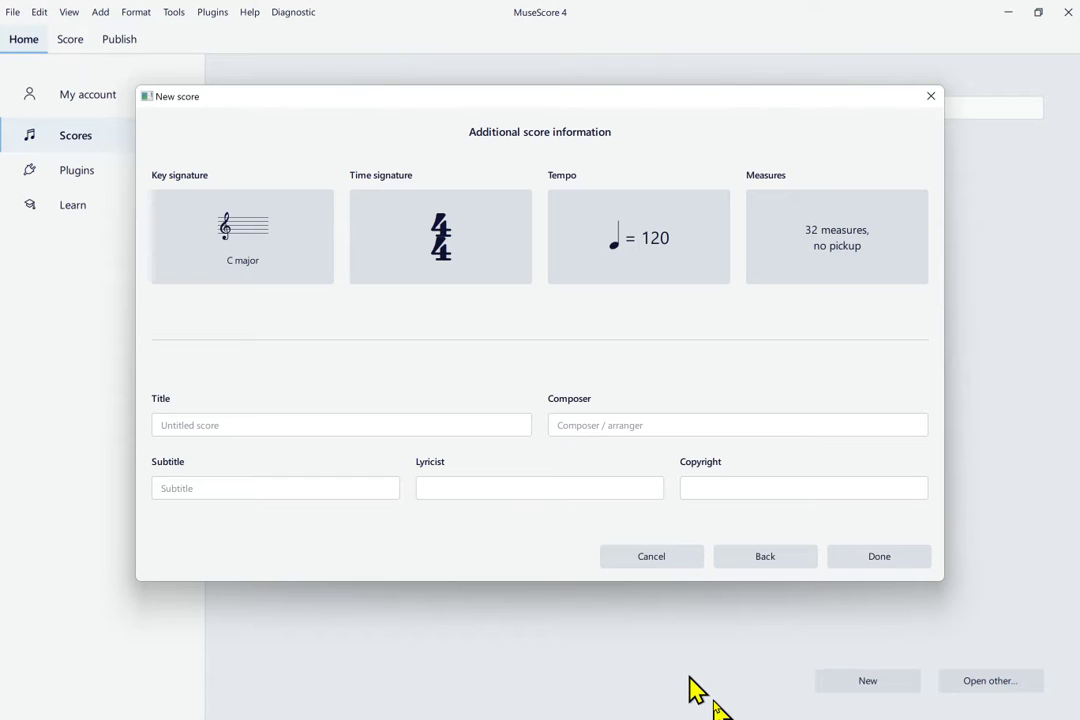
{"action": "key", "text": "Tab"}
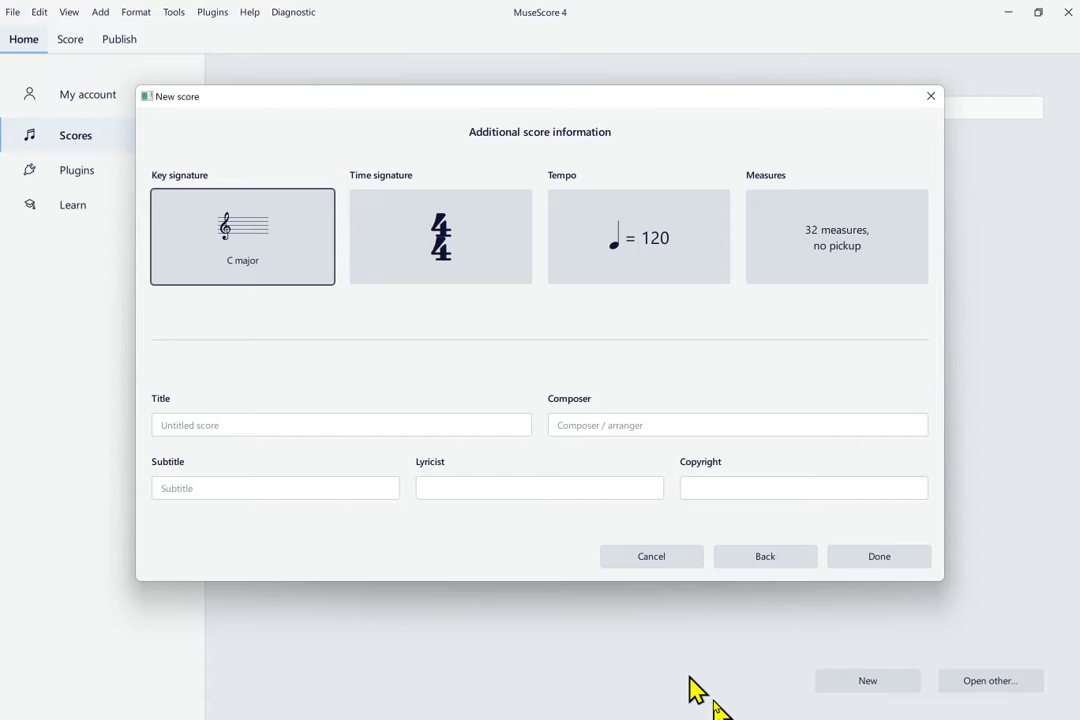
{"action": "key", "text": "Tab"}
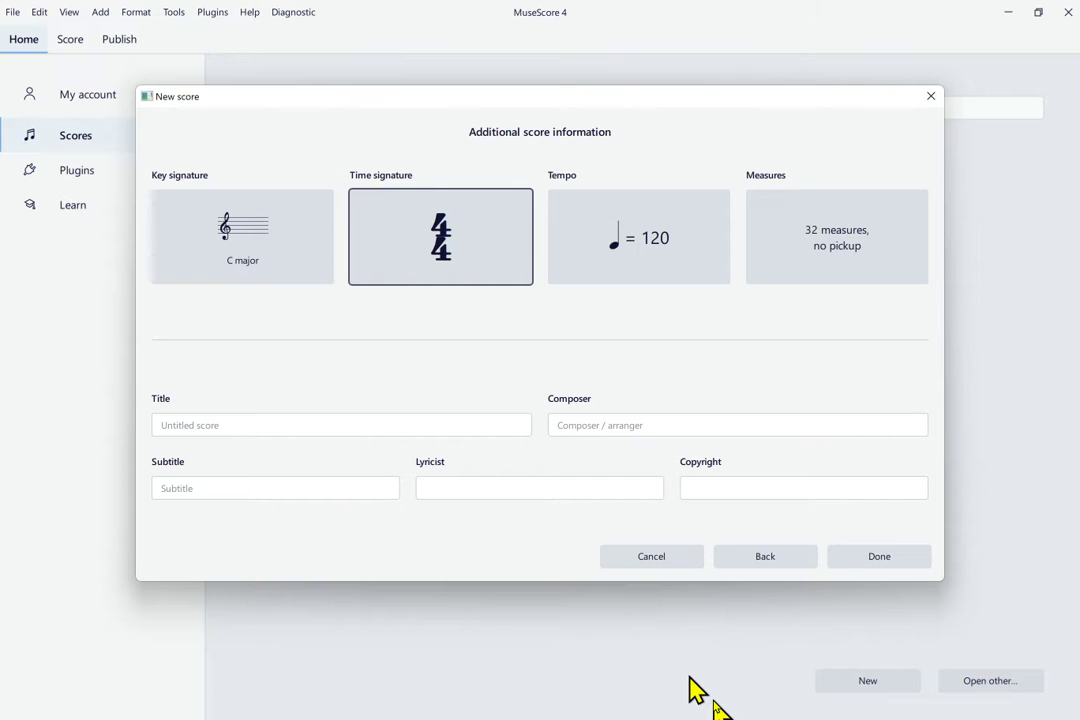
{"action": "key", "text": "Tab"}
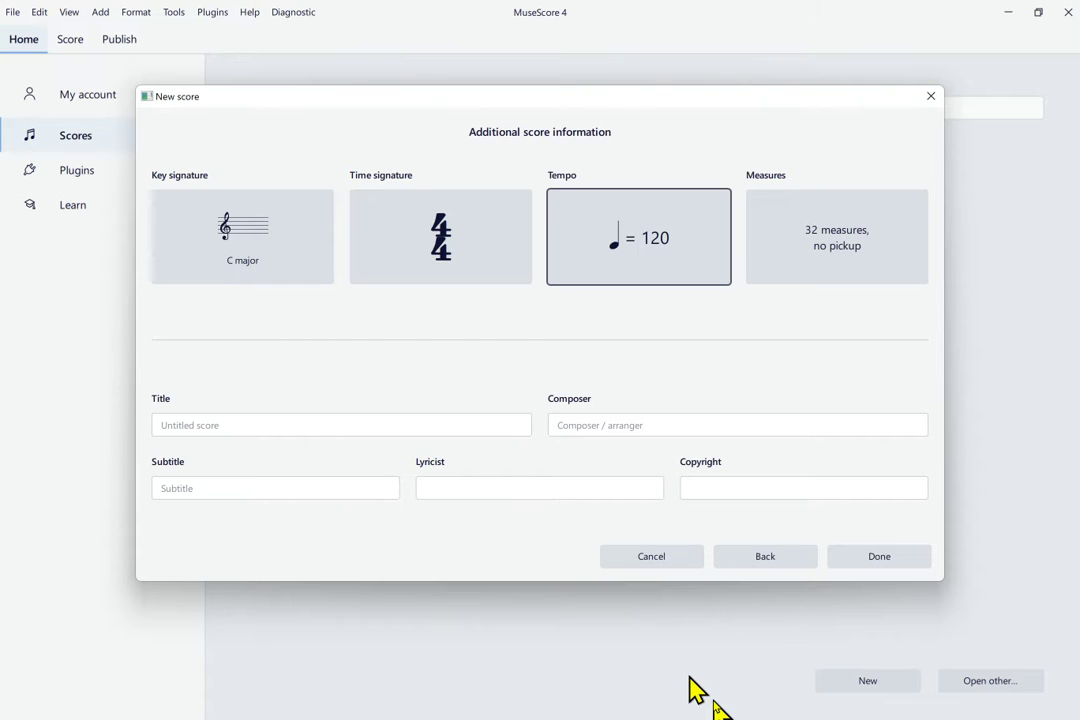
{"action": "key", "text": "Tab"}
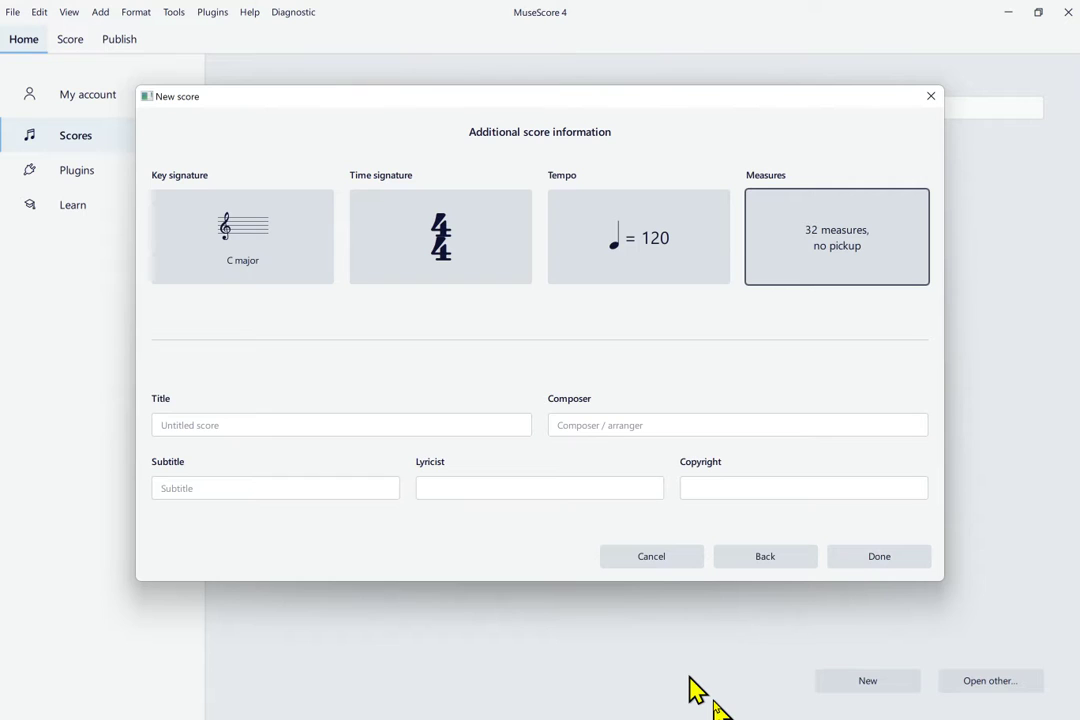
{"action": "key", "text": "Tab"}
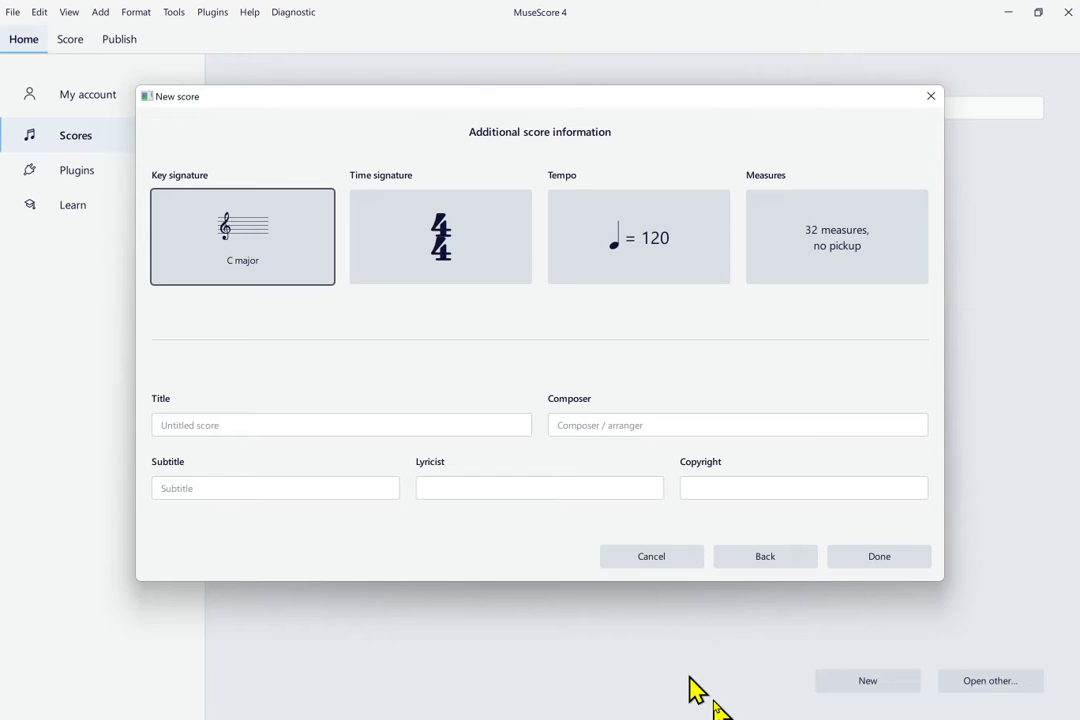
{"action": "key", "text": "Tab"}
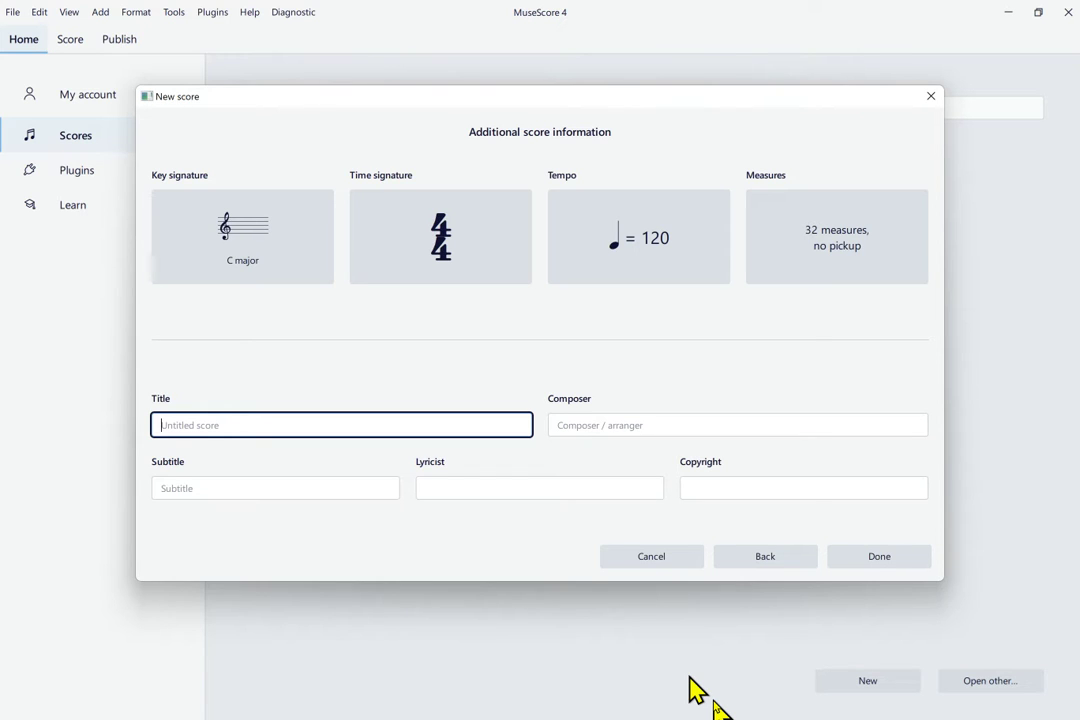
- Enter 'My Song' as the title and type the composer's name in the Composer field
{"action": "type", "text": "My Song"}
{"action": "key", "text": "Tab"}
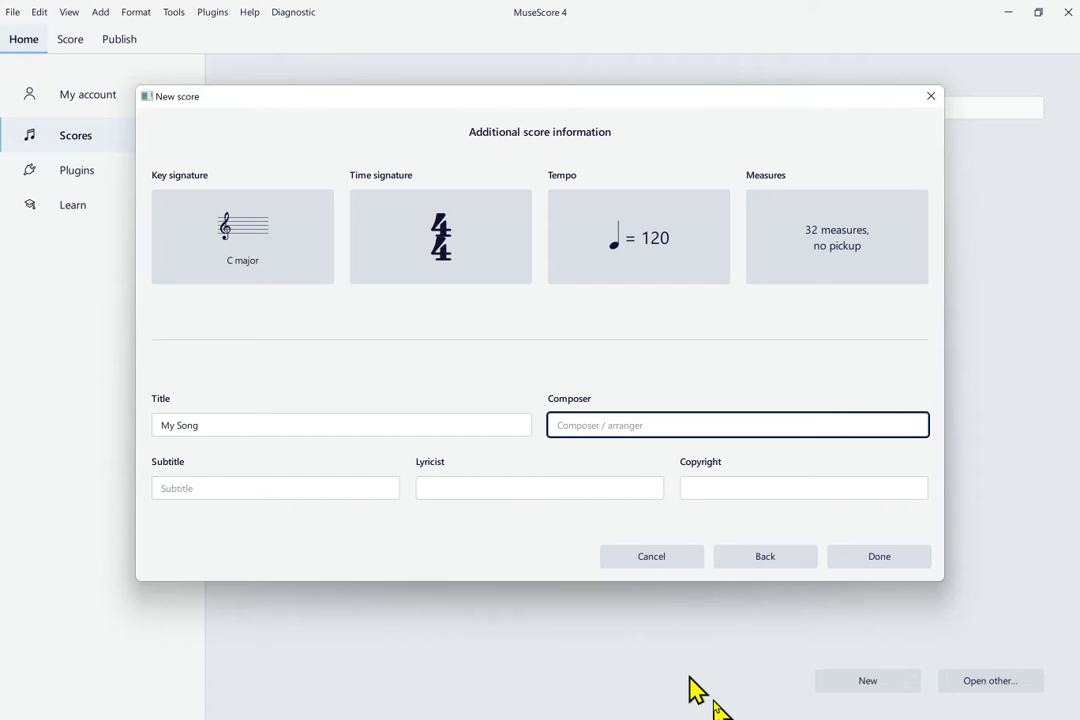
{"action": "type", "text": "Marc Sabatella"}
- Leave subtitle, lyricist and copyright empty and move focus to the Done button
{"action": "key", "text": "Tab"}
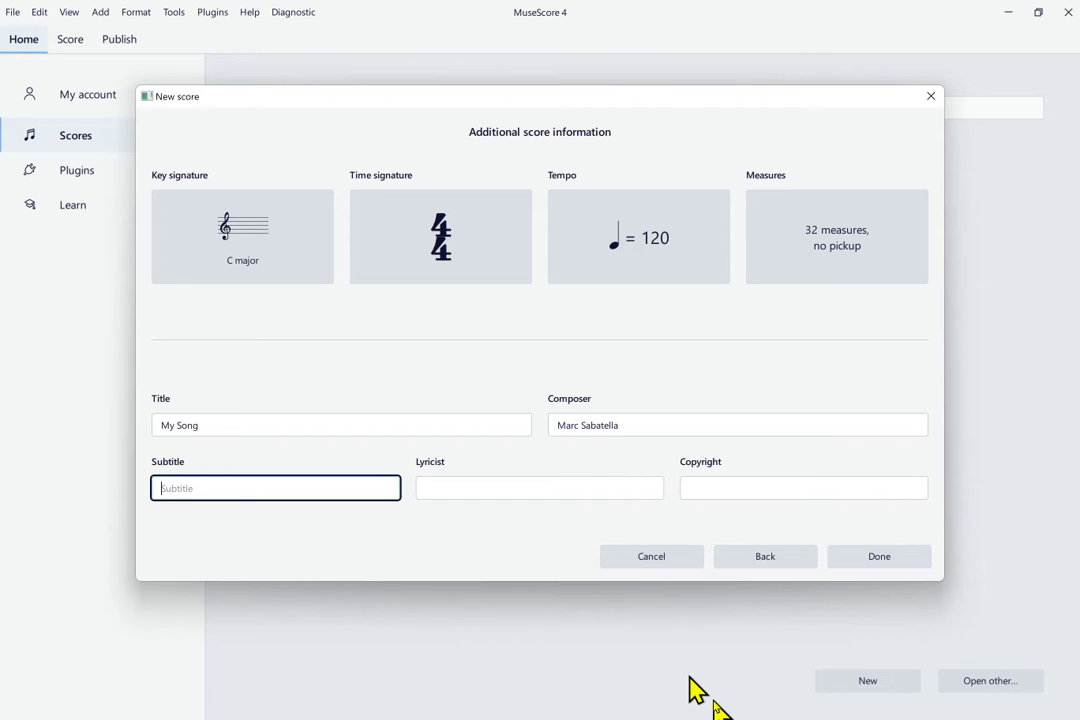
{"action": "key", "text": "Tab"}
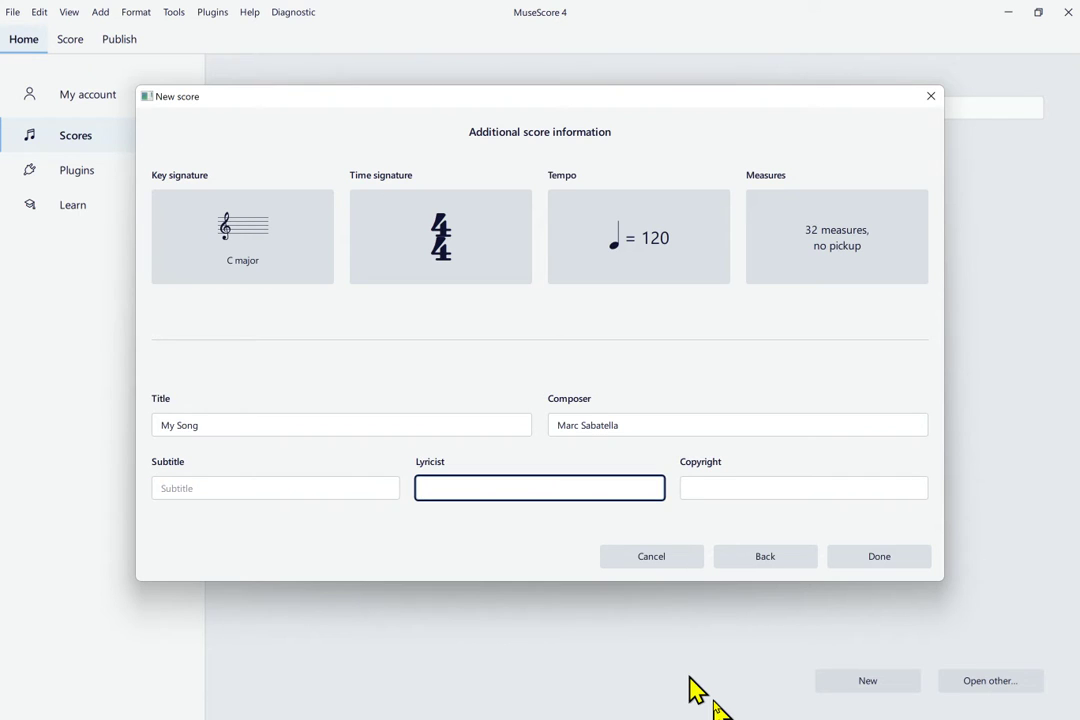
{"action": "key", "text": "Tab"}
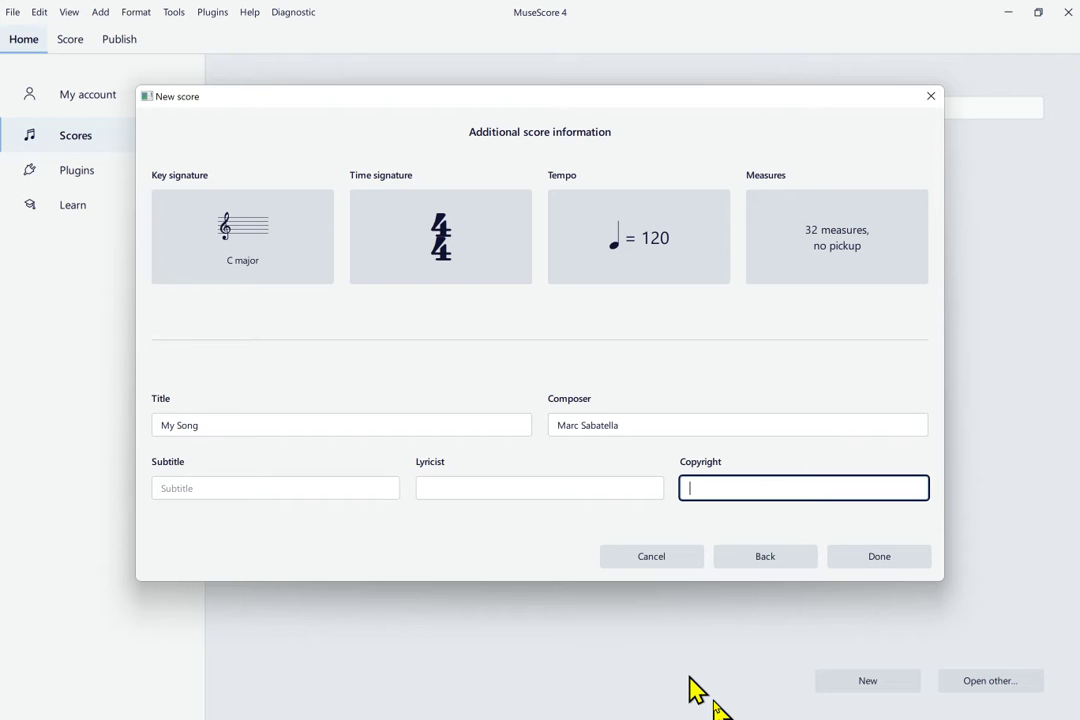
{"action": "key", "text": "Tab"}
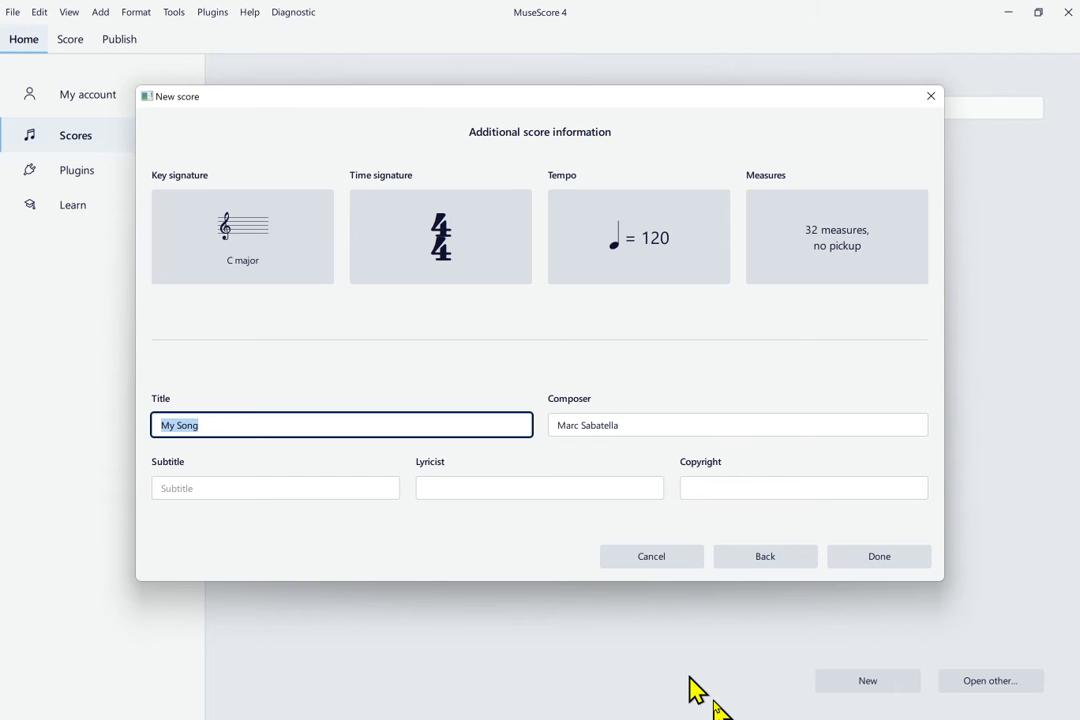
{"action": "key", "text": "Tab"}
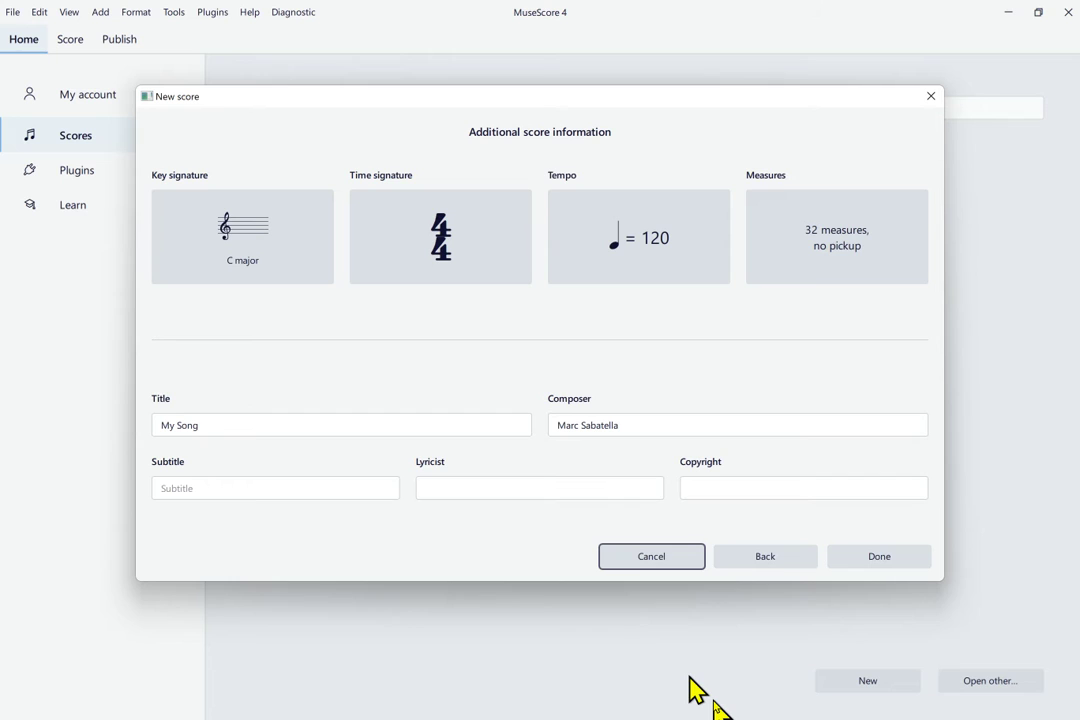
{"action": "key", "text": "Tab"}
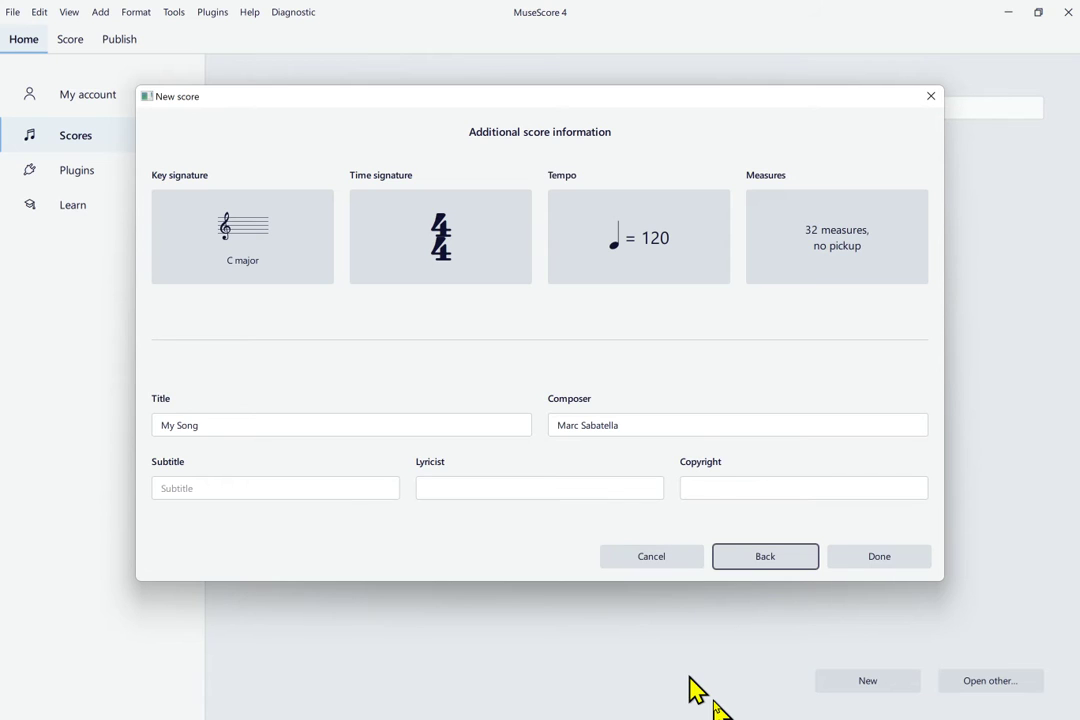
{"action": "key", "text": "Tab"}
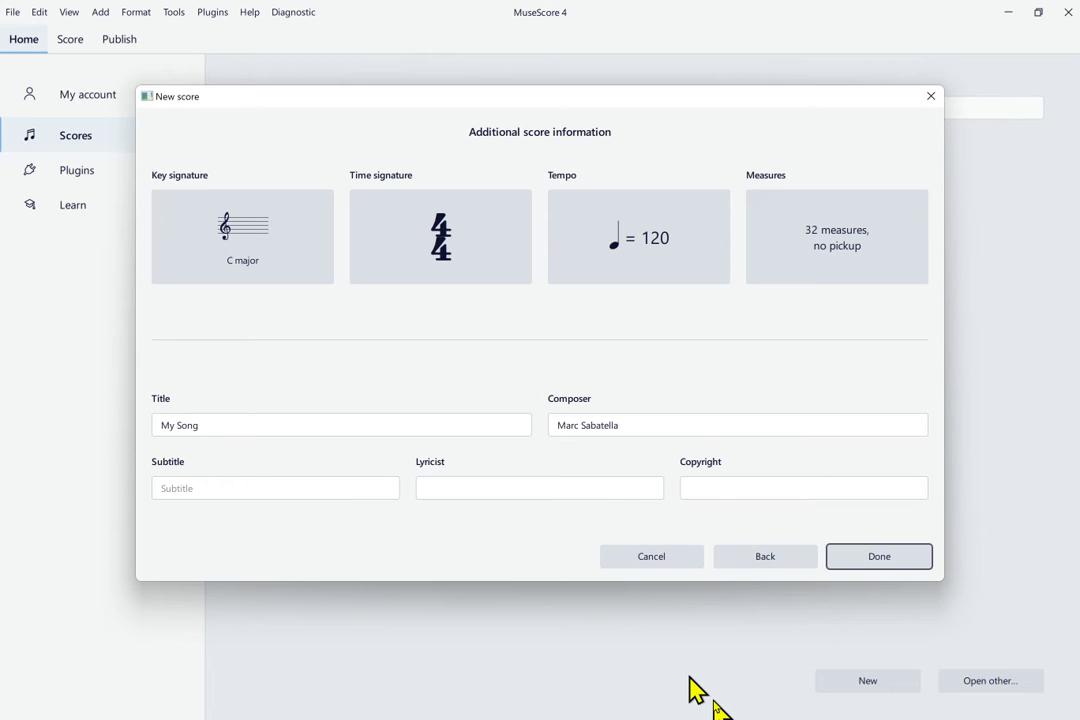
- Confirm with Done to create My Song with Clarinet in B♭ and Piano staves
{"action": "key", "text": "Return"}
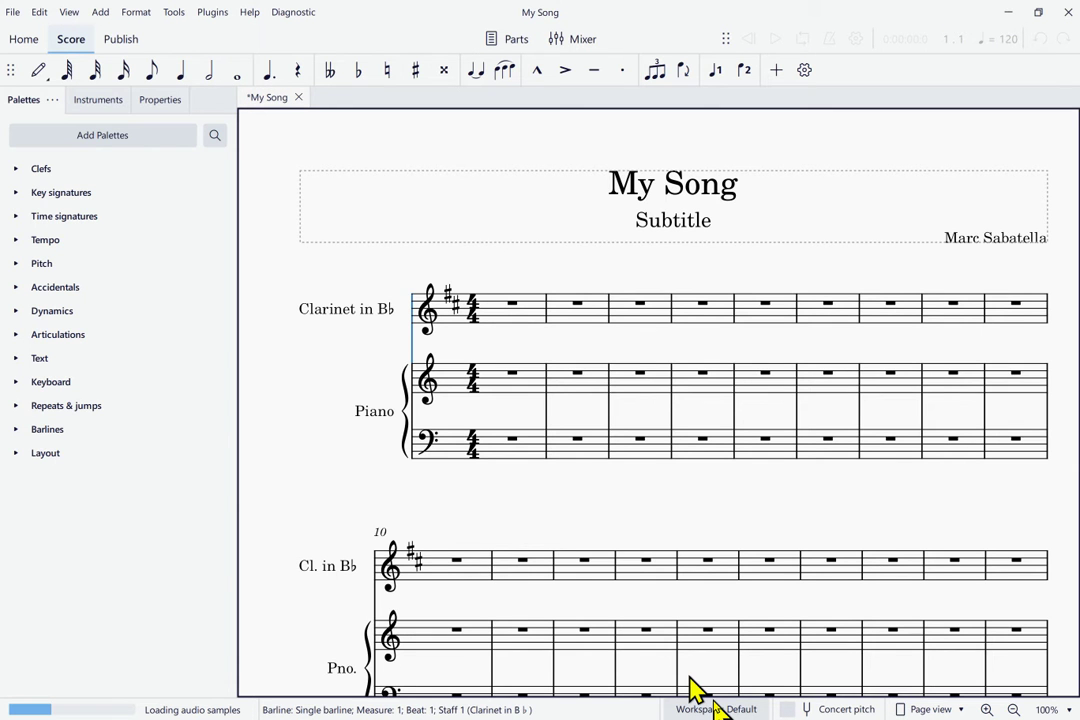